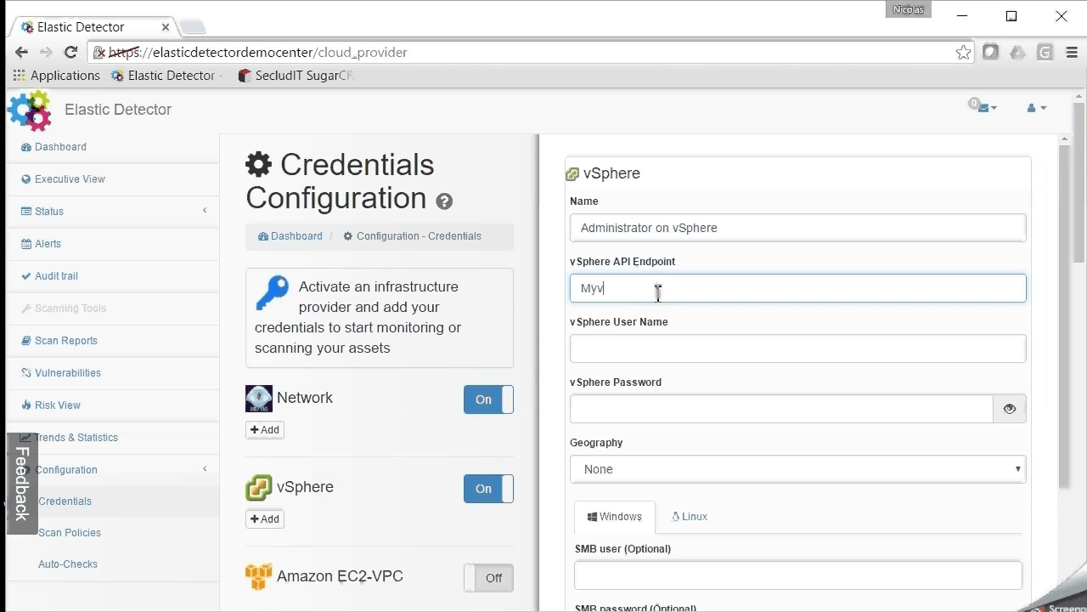
Enter the vSphere user name and password, and choose France as the geography
left_click(640, 348)
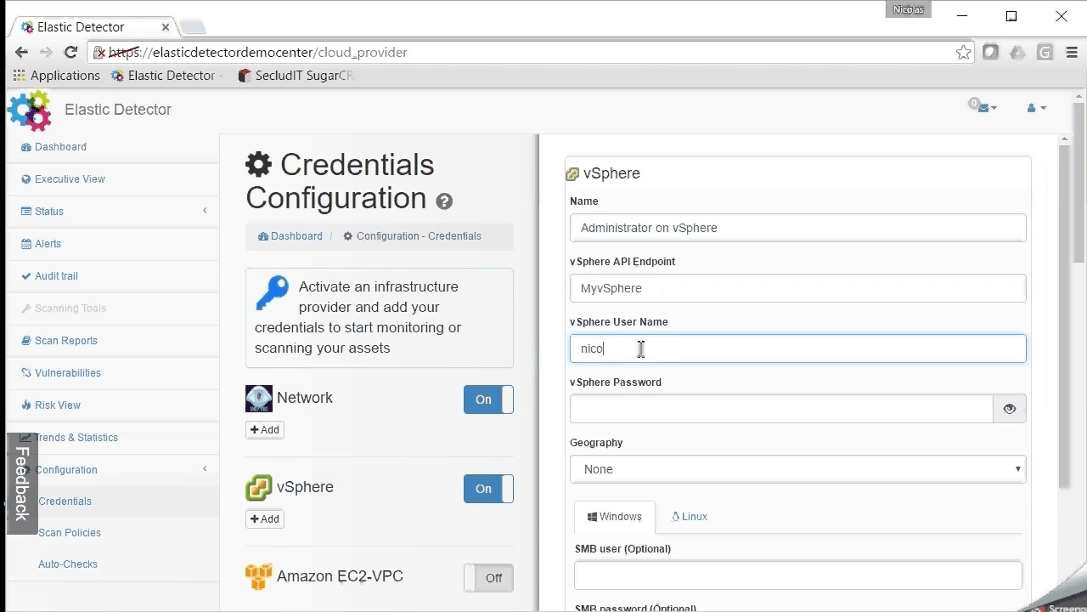
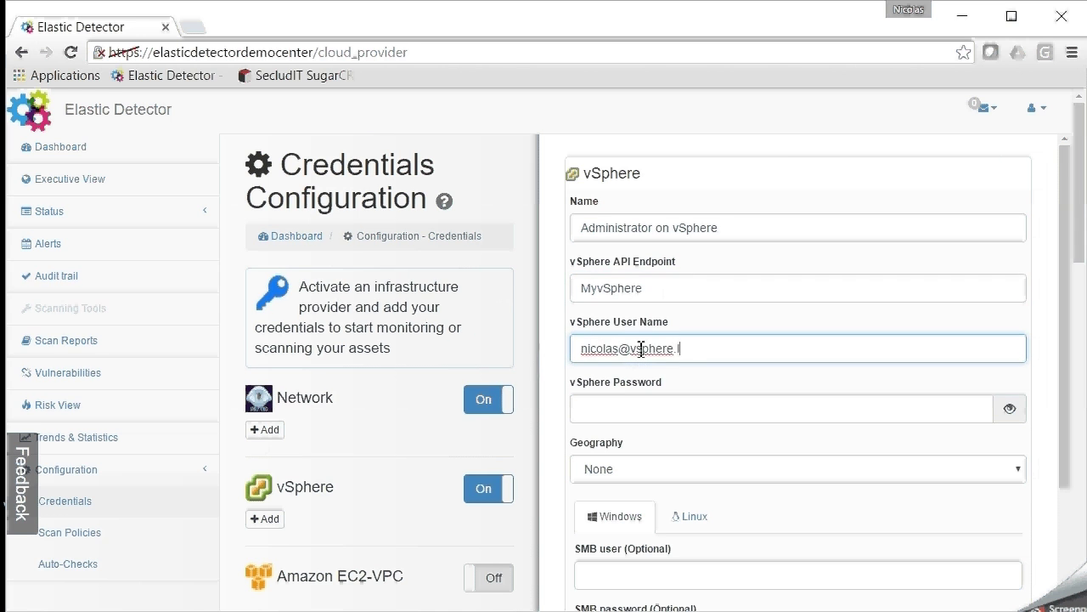
left_click(654, 401)
type("•••••••••")
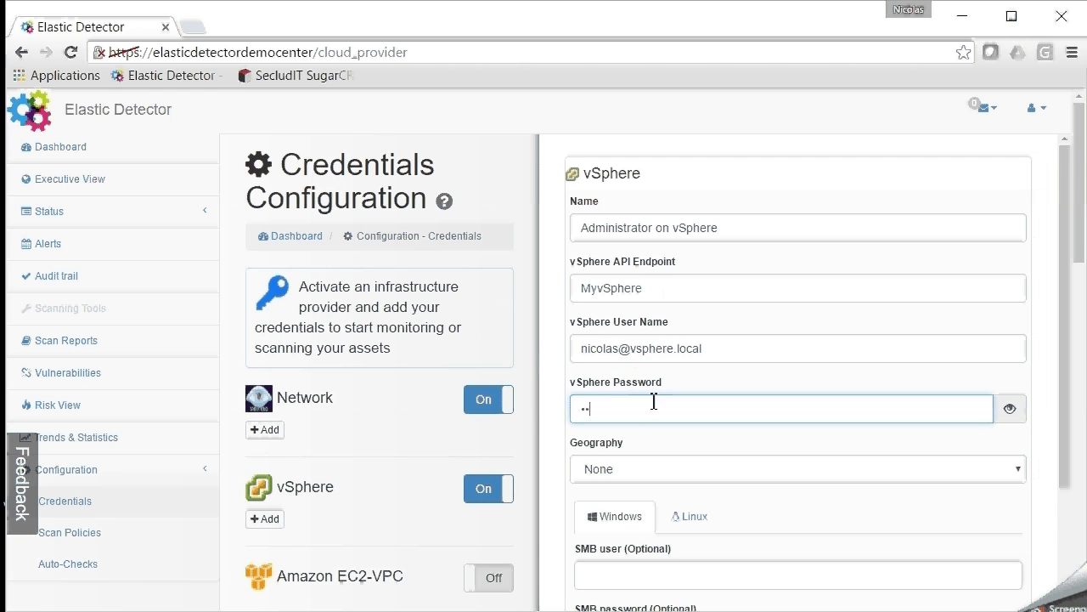
left_click(641, 474)
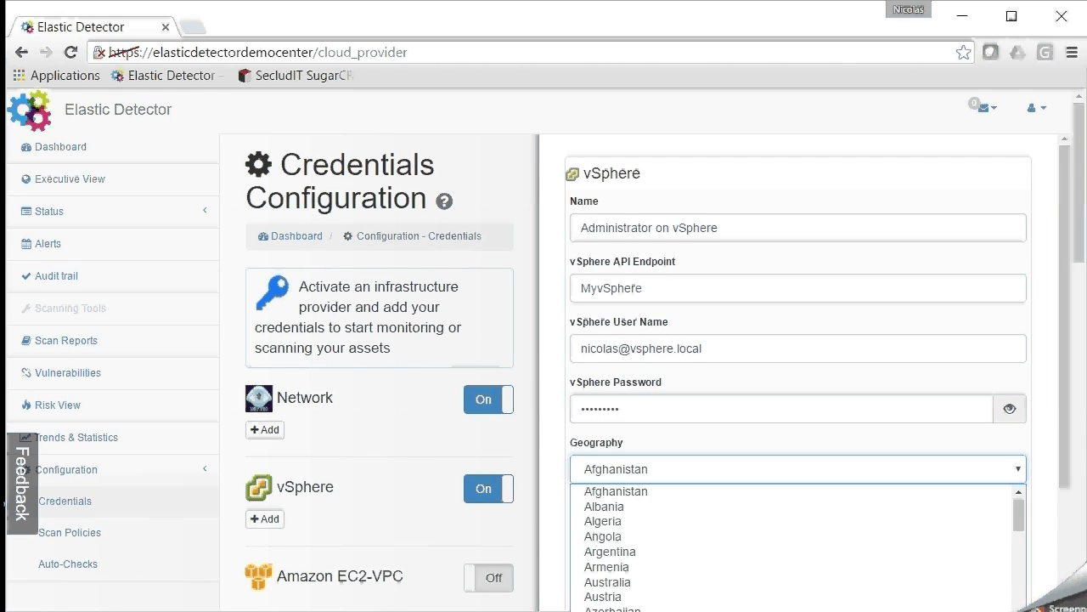
type("fr")
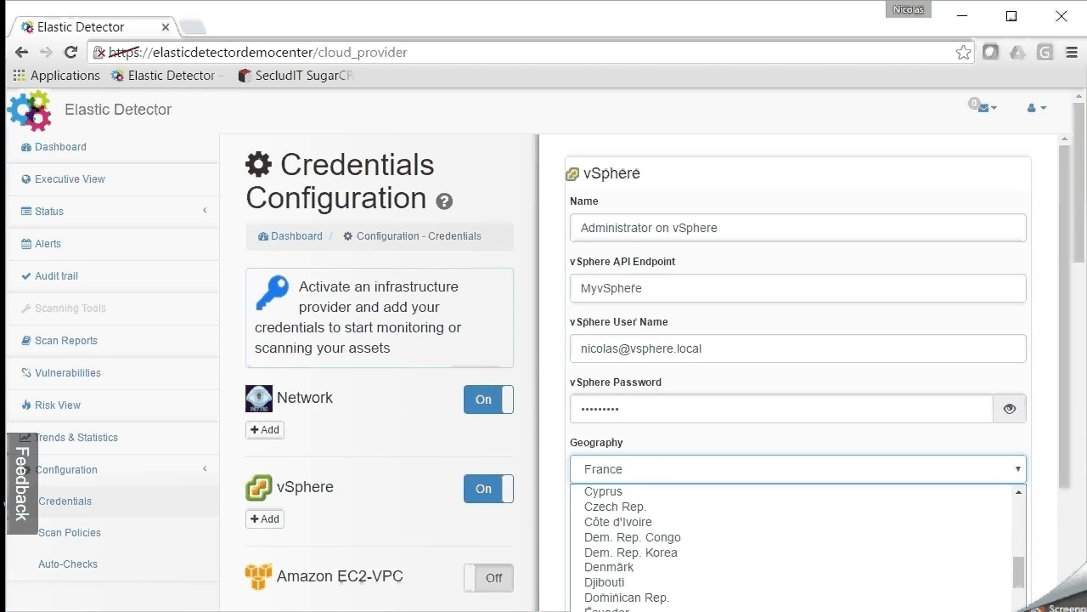
key("Return")
scroll(658, 584, "down", 1)
Save the vSphere credentials, then return to the Dashboard showing 7/7 monitored servers
left_click(613, 593)
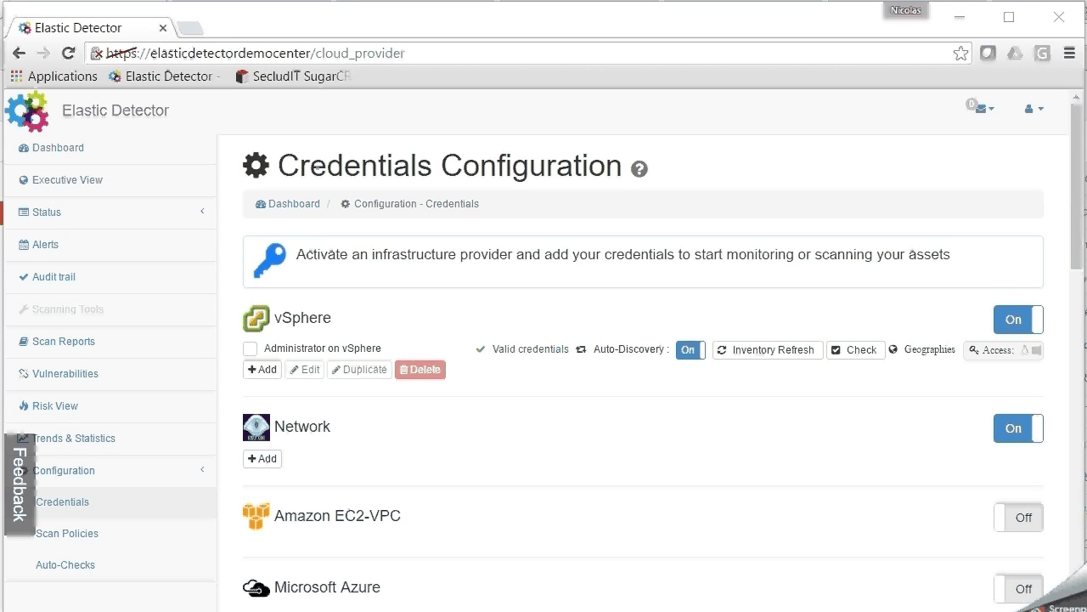
left_click(72, 151)
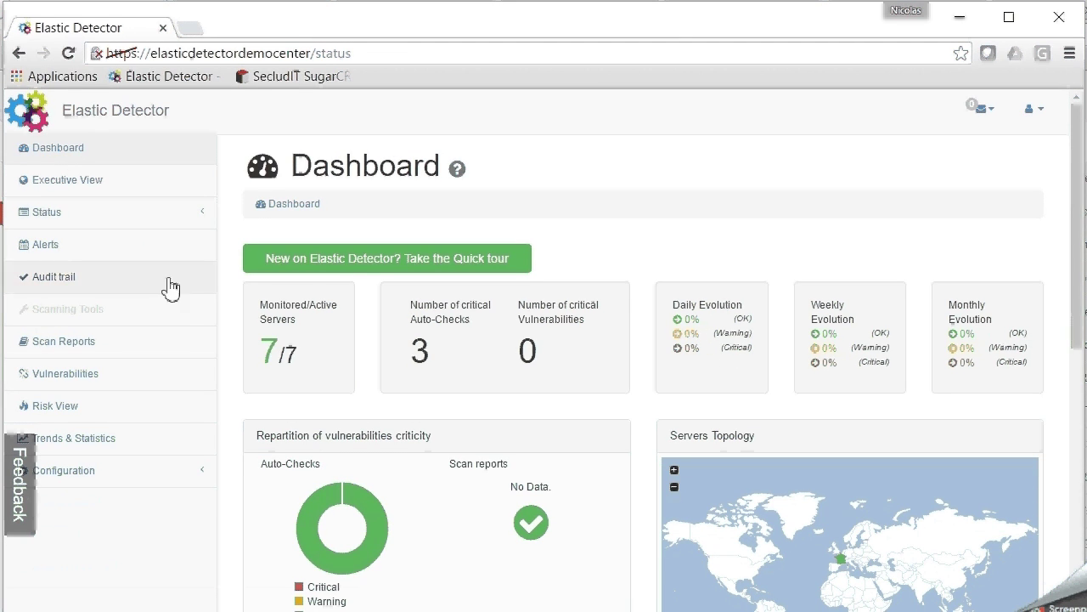
Open the monitored servers table and the OWASP-Broken-Web-Apps-VM server details
left_click(299, 338)
scroll(299, 338, "down", 2)
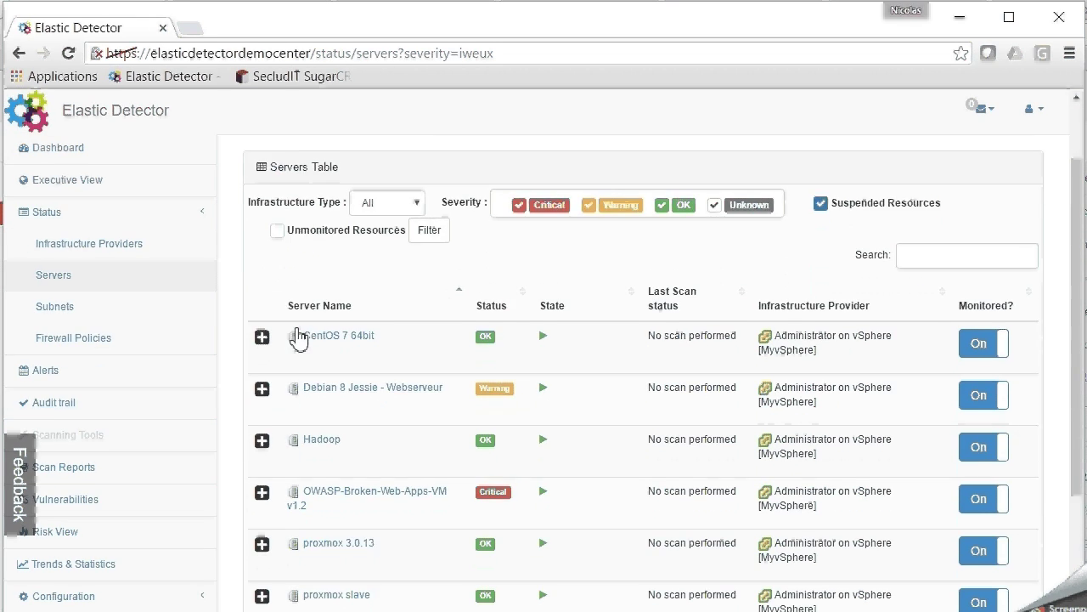
mouse_move(314, 408)
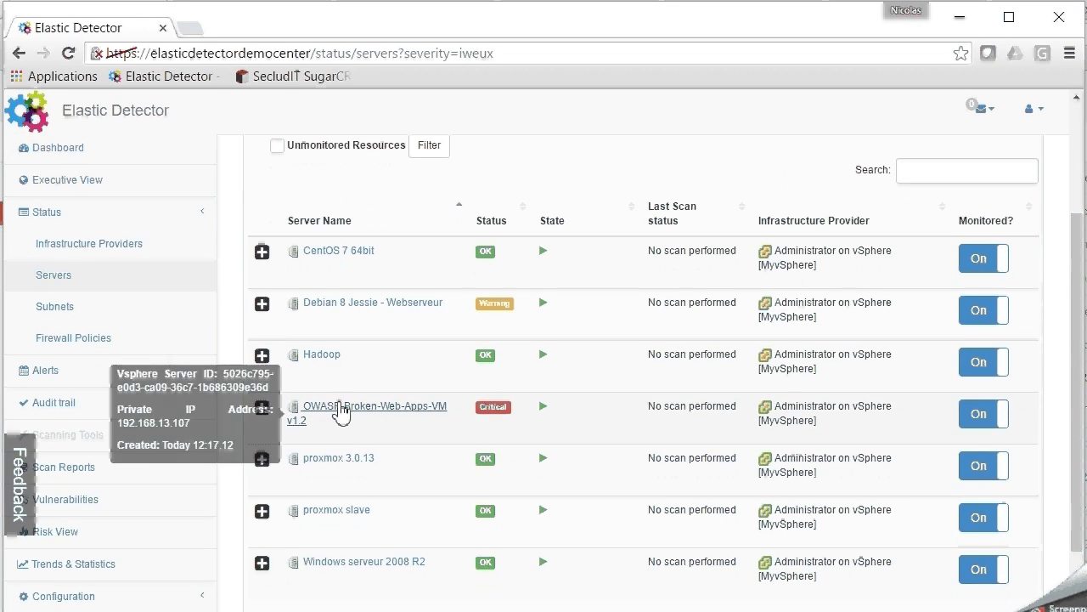
left_click(344, 411)
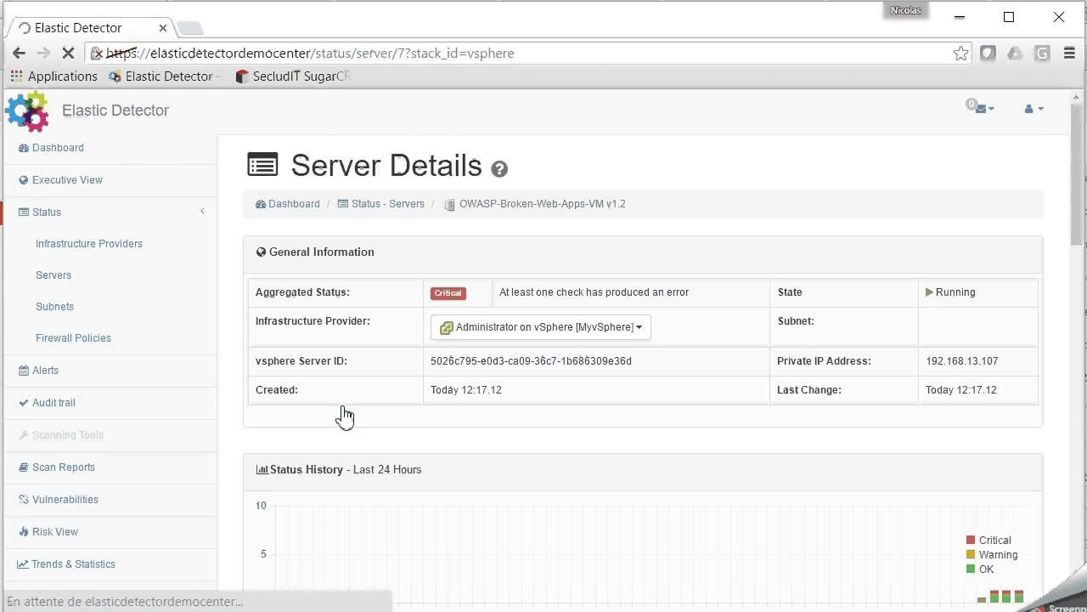
Scroll through the server's 4 recent alerts and 11 monitor results
scroll(343, 413, "down", 5)
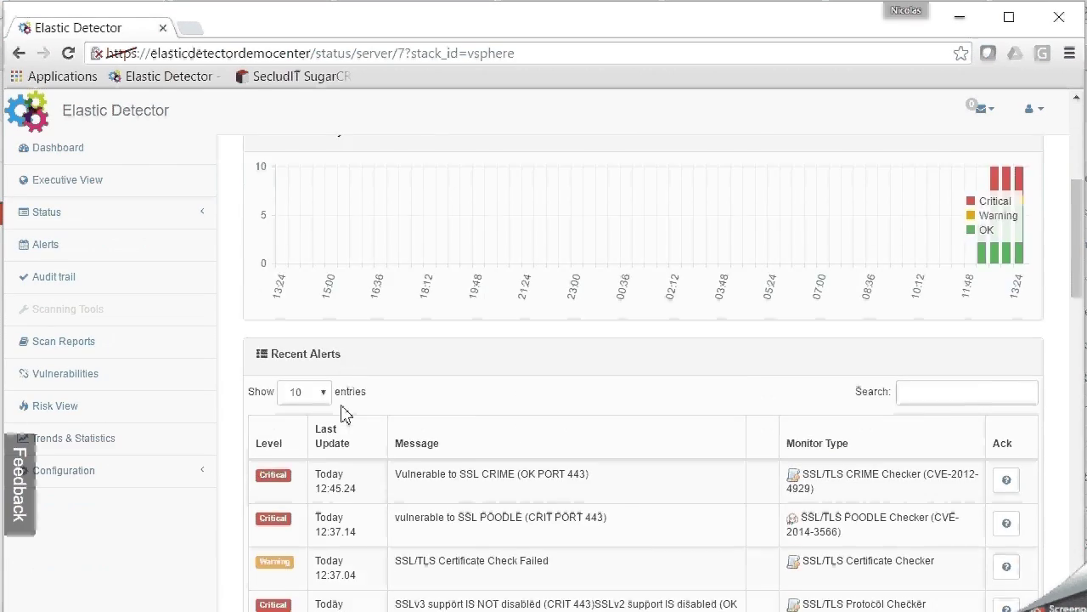
scroll(343, 409, "down", 4)
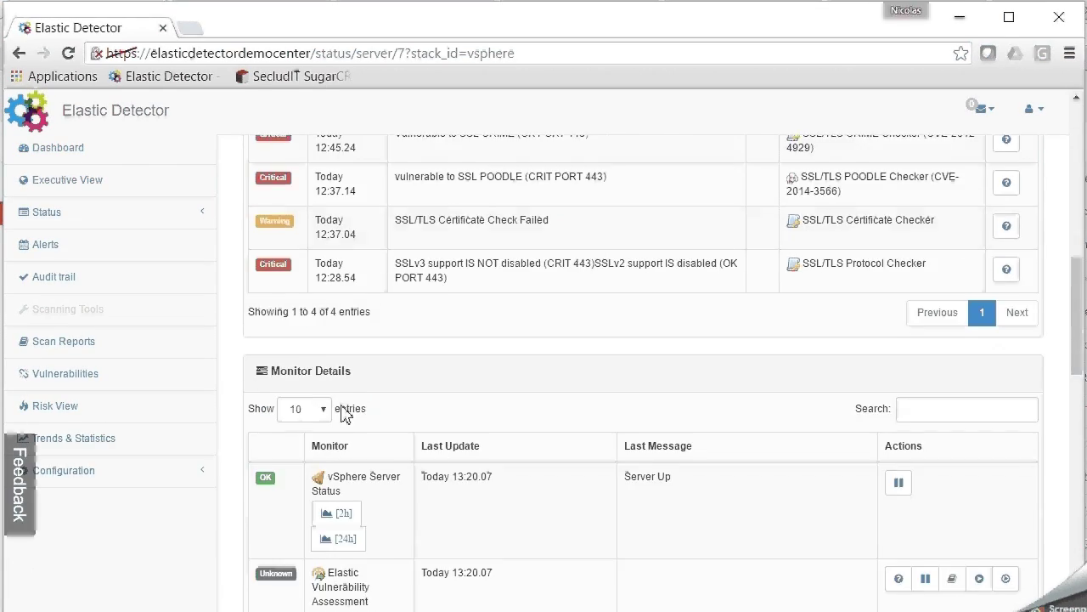
scroll(343, 411, "down", 3)
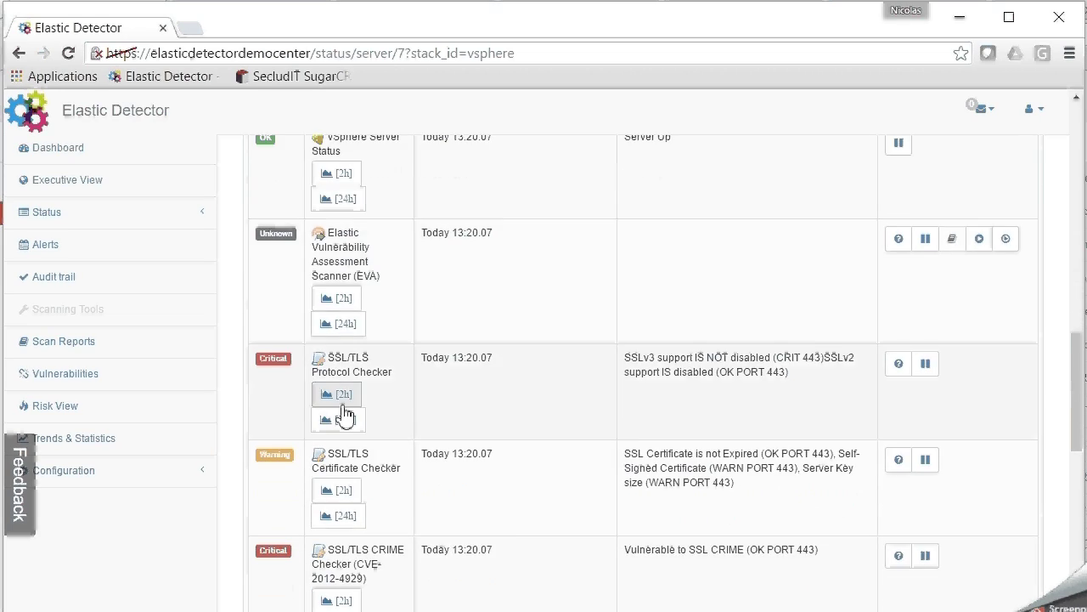
scroll(344, 415, "down", 1)
scroll(344, 414, "down", 3)
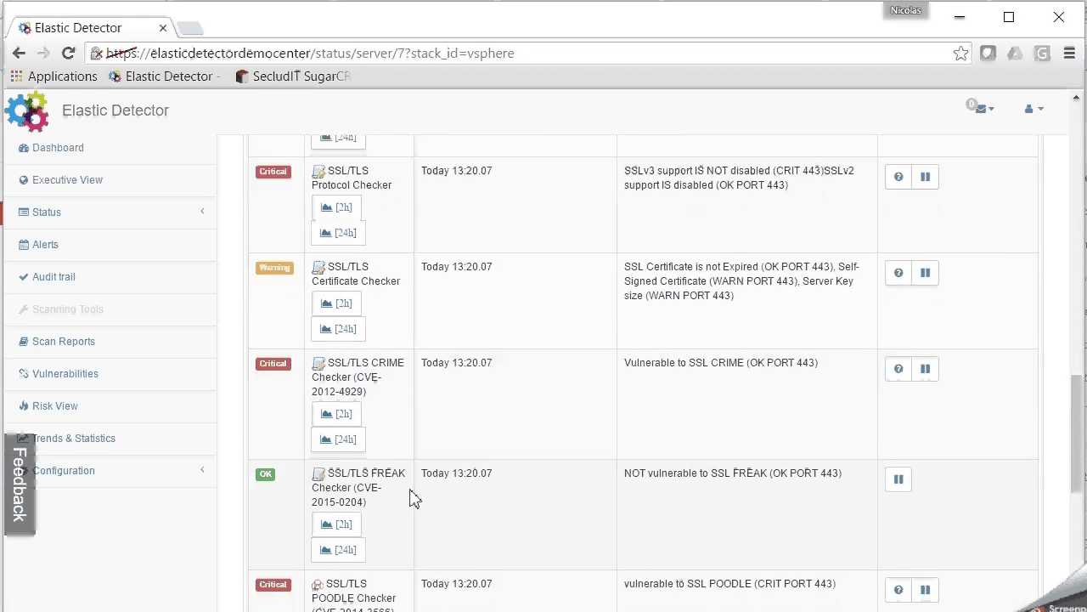
scroll(409, 498, "down", 4)
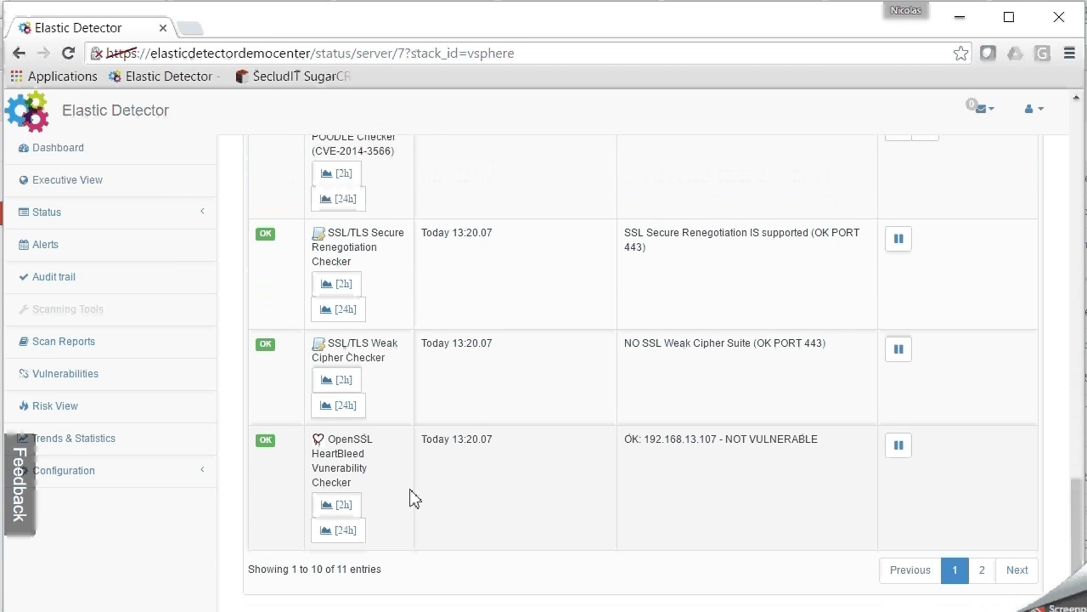
left_click(93, 246)
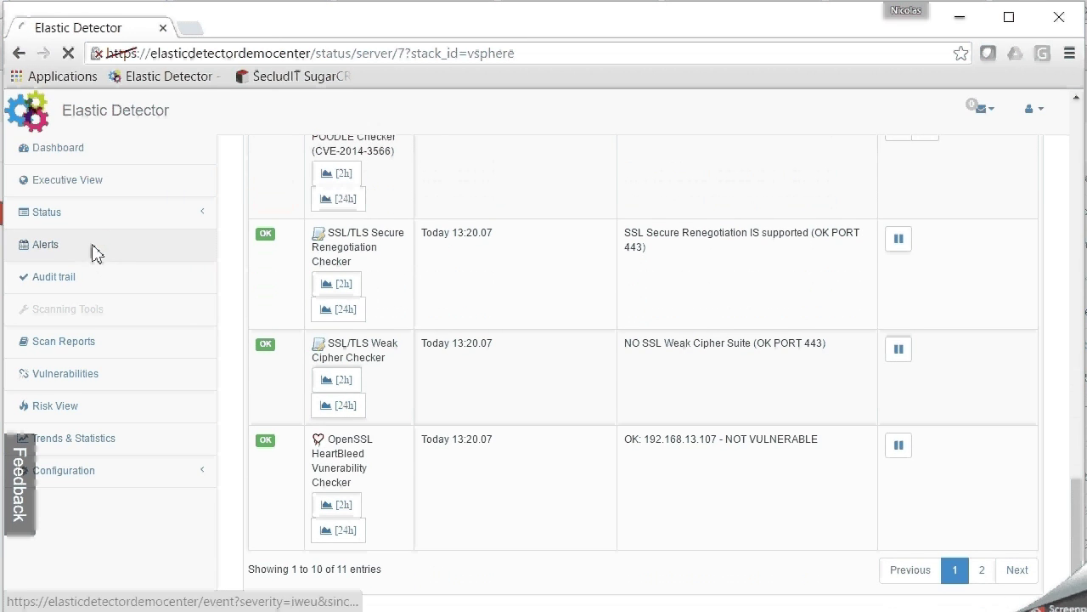
Search the alerts for 'poodle', then expand the CentOS 7 64bit server's details
left_click(907, 314)
type("poodle")
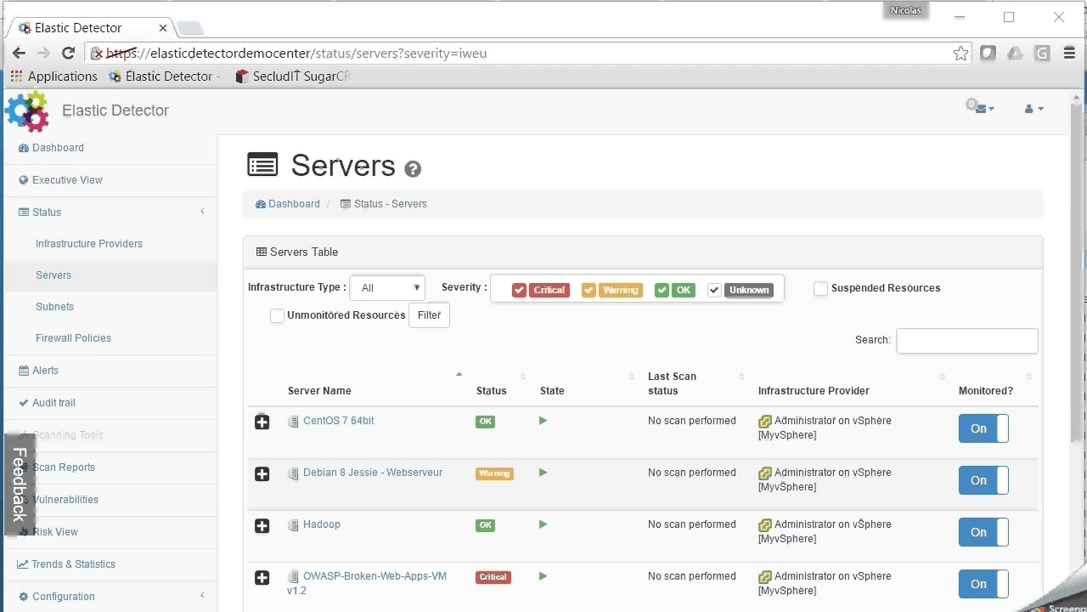
left_click(261, 425)
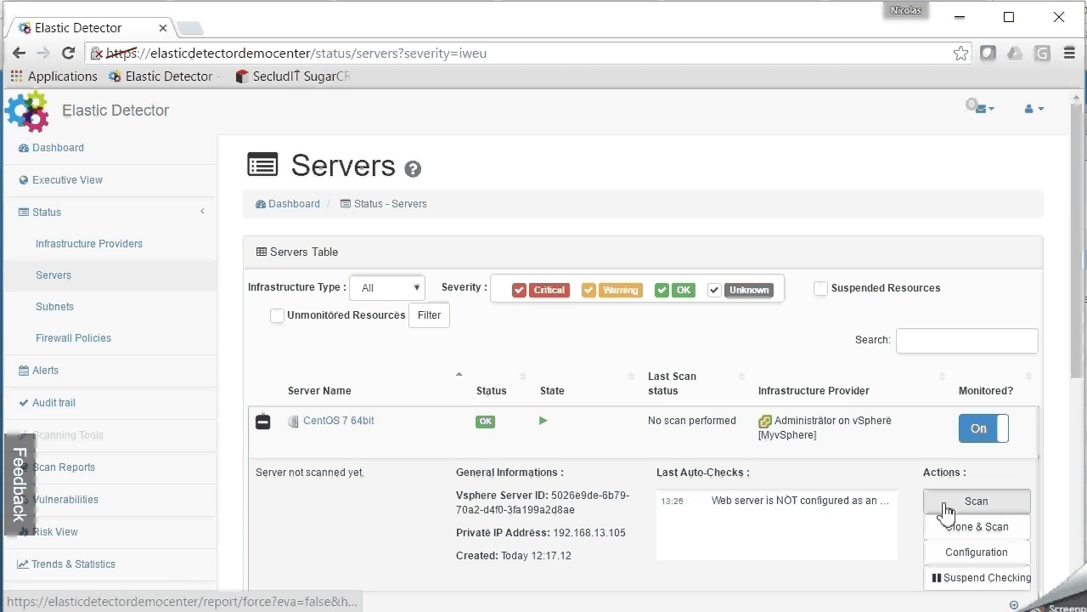
Launch a Clone & Scan of CentOS 7 64bit and check the queued report
left_click(960, 531)
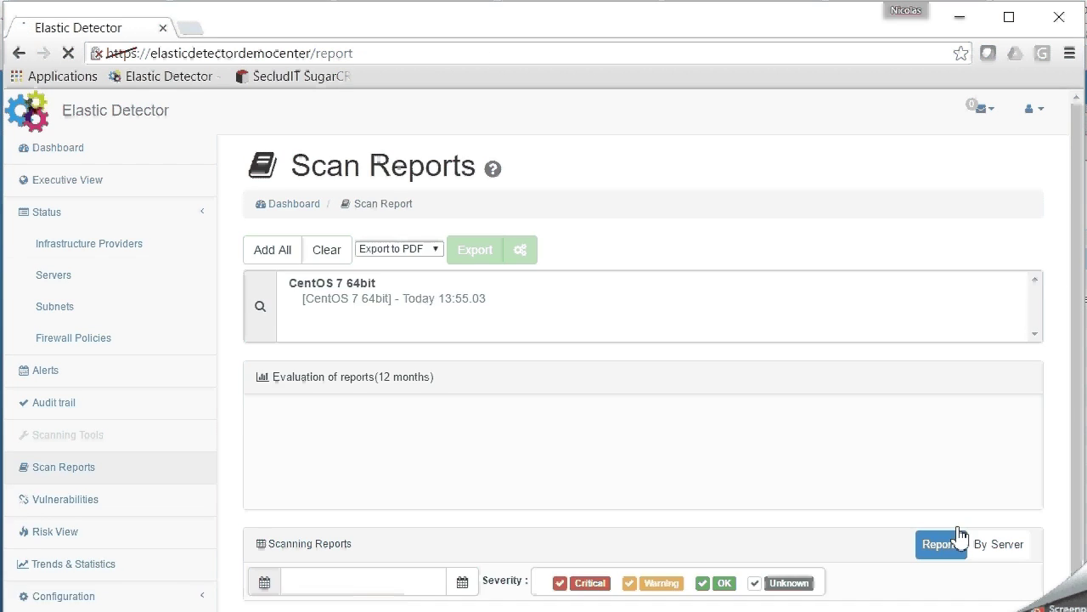
scroll(841, 426, "down", 1)
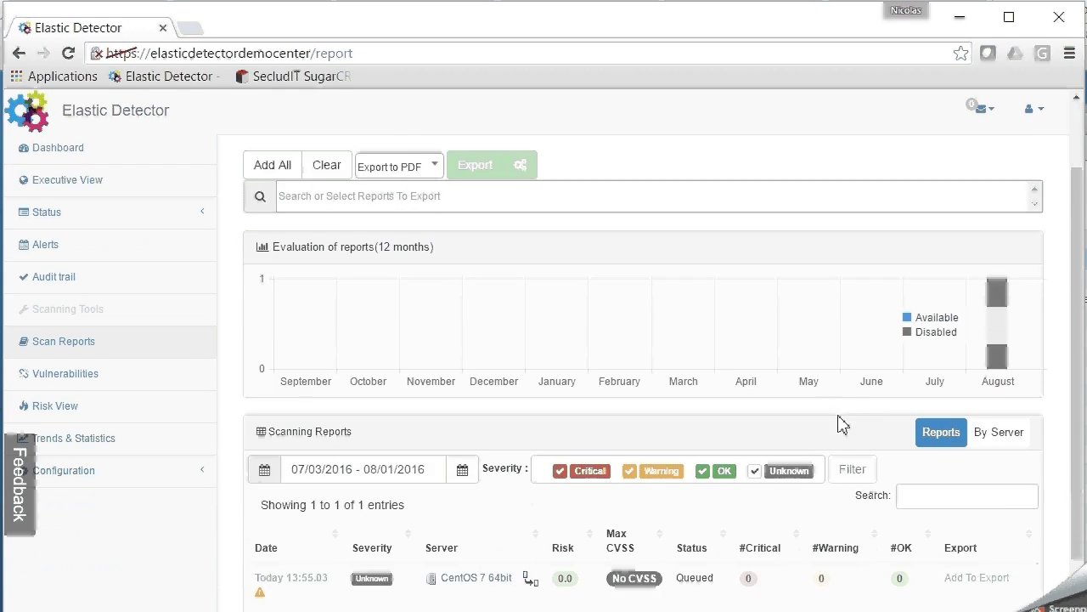
scroll(842, 426, "down", 1)
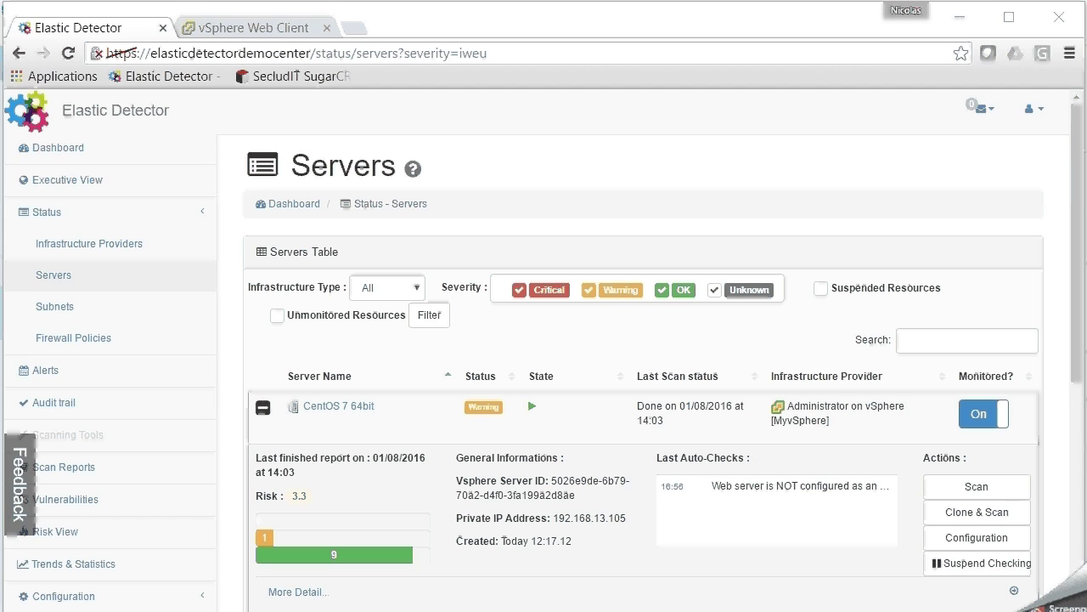
Open the server-level auto-check configuration and the EVA scanner settings
left_click(962, 542)
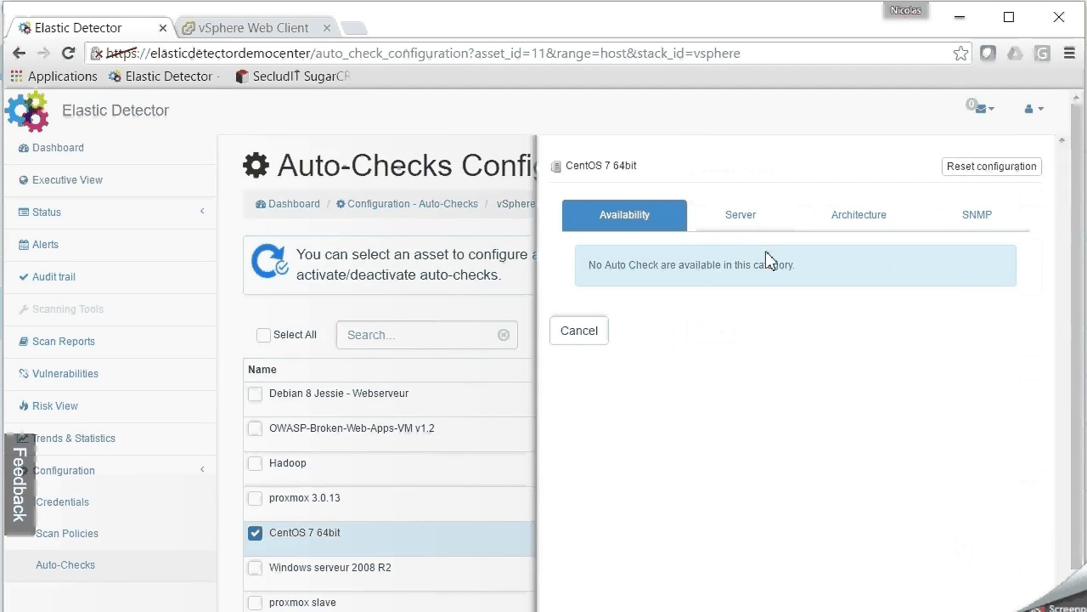
left_click(755, 214)
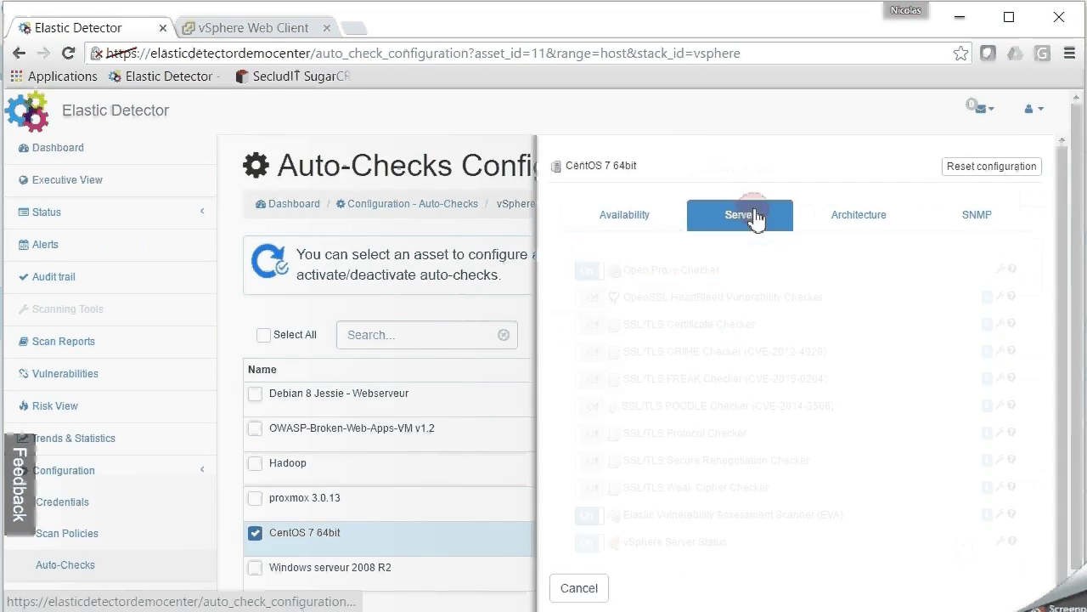
left_click(1012, 514)
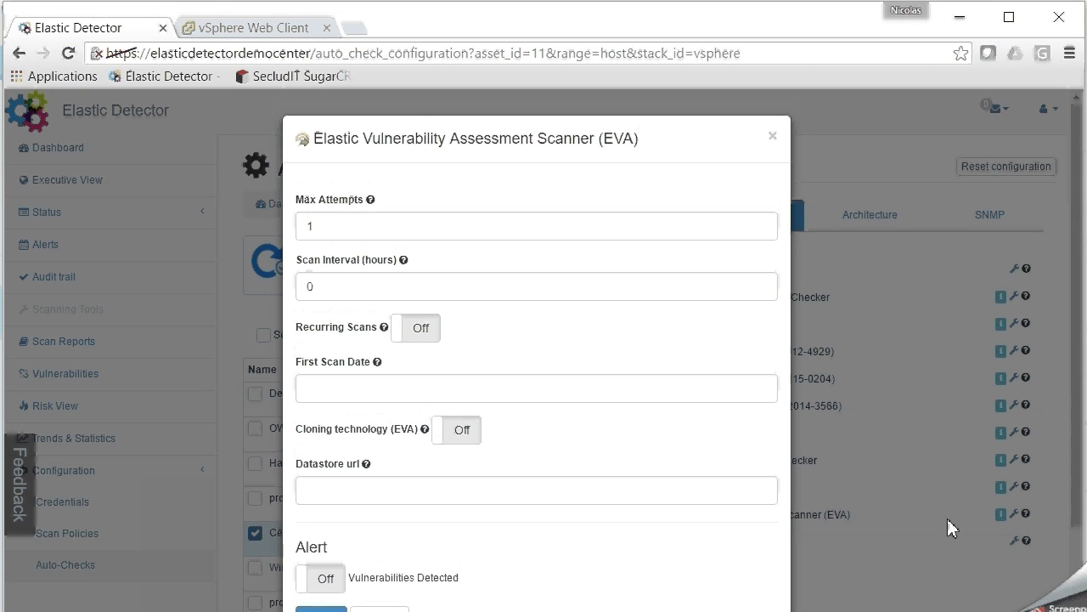
Set the EVA first scan date to August 2, 2016 at 23:00
left_click(436, 388)
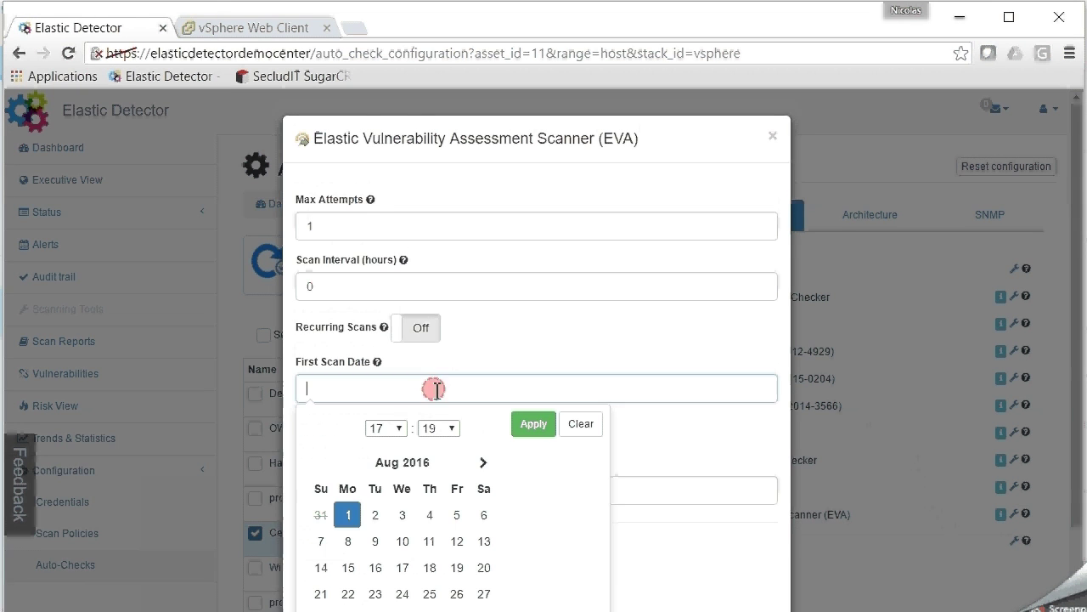
left_click(375, 514)
left_click(395, 427)
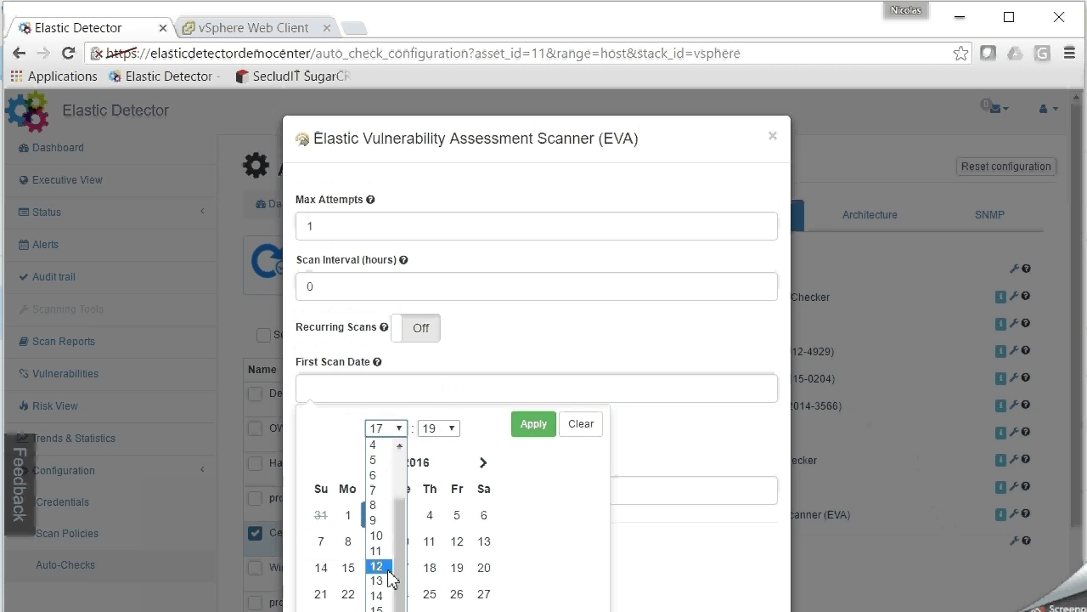
left_click(411, 561)
left_click(438, 428)
left_click(436, 440)
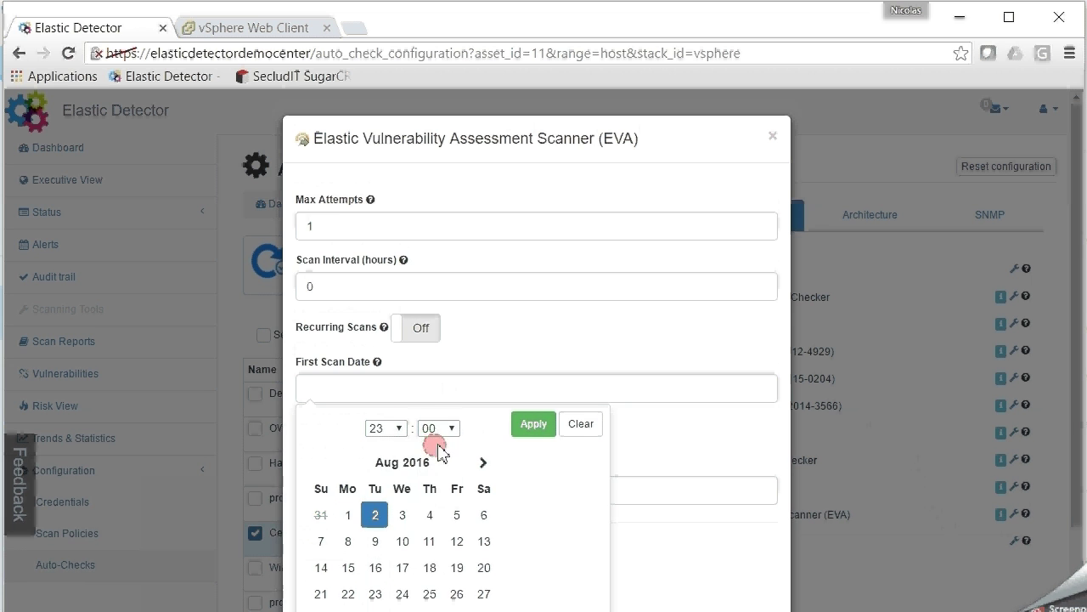
left_click(533, 423)
Turn on cloning and recurring scans with a 48-hour interval, then apply
left_click(460, 430)
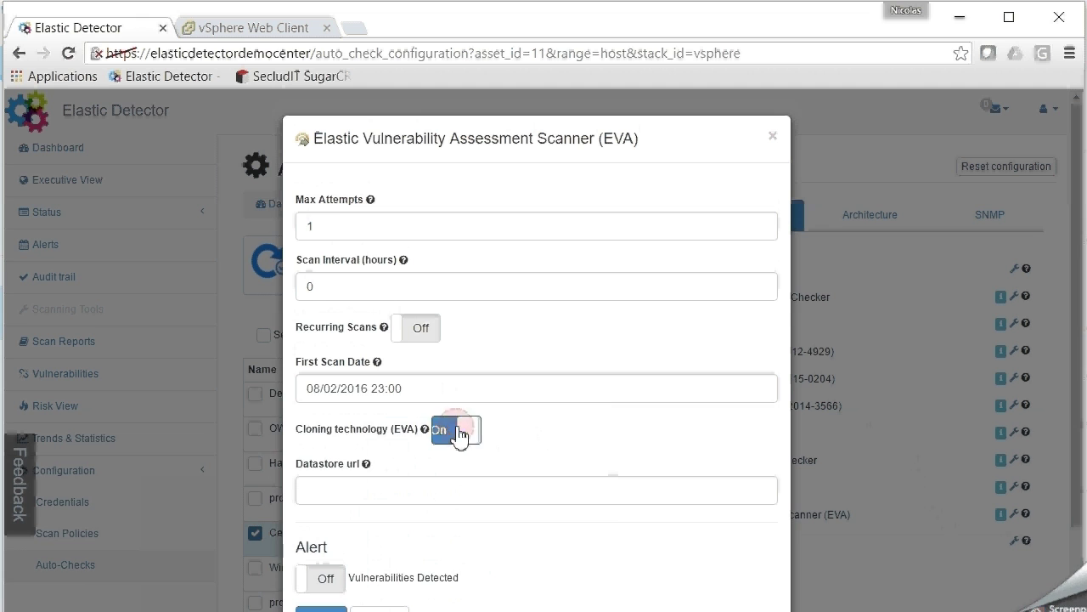
left_click(425, 336)
double_click(311, 286)
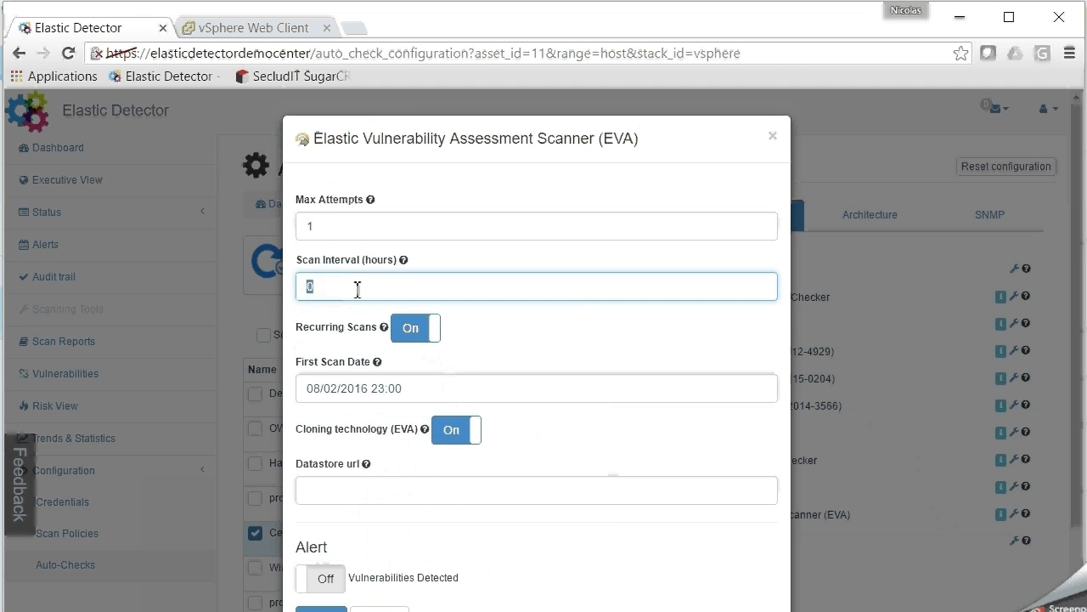
type("48")
scroll(643, 346, "down", 1)
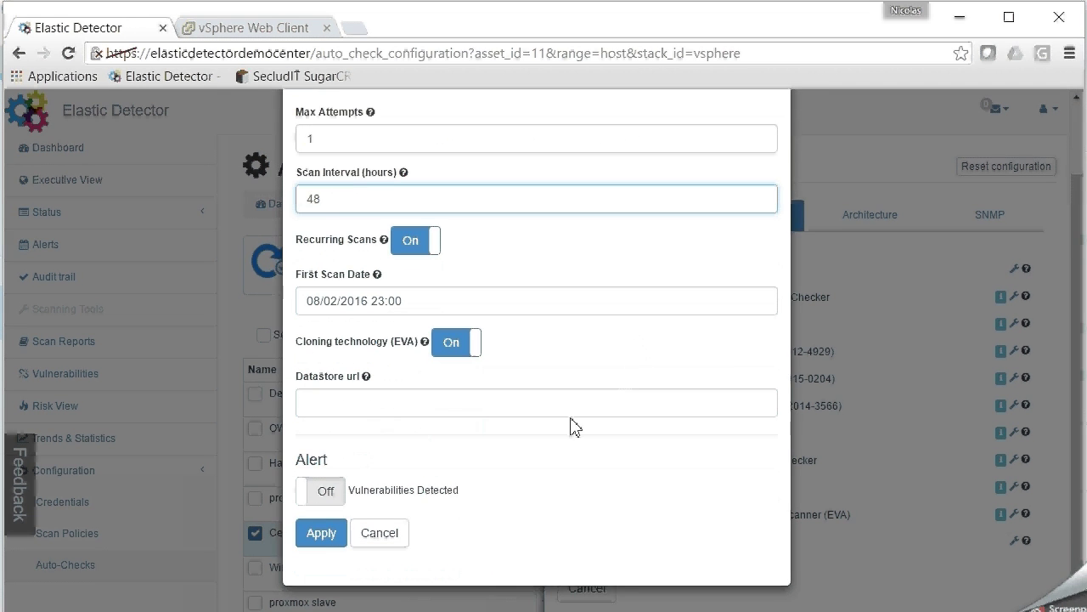
left_click(323, 534)
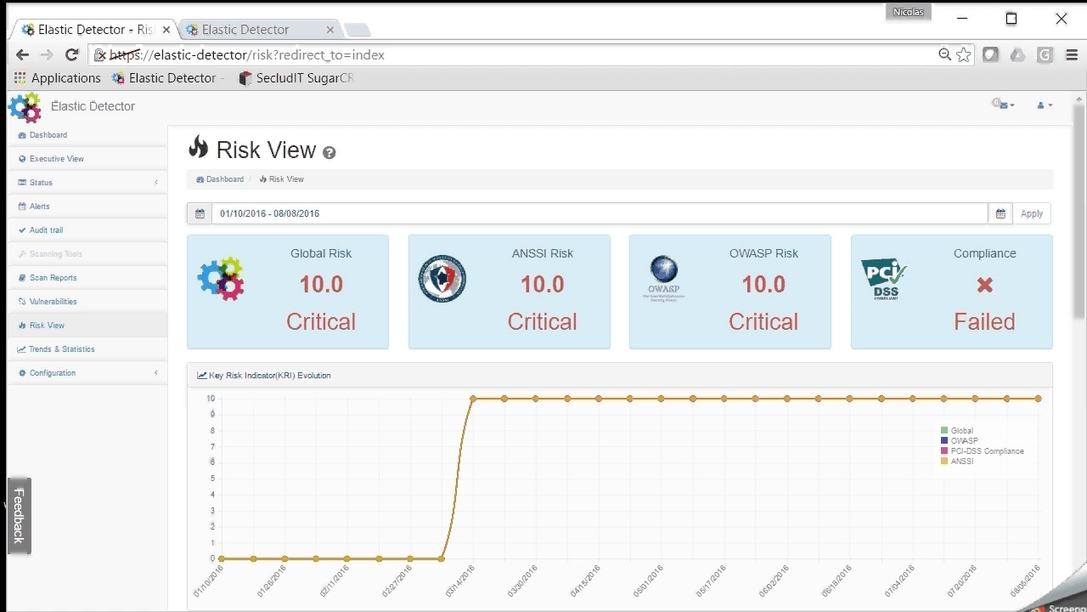
Open the risk details for 192.168.10.2 from the KRI Servers Table
scroll(5, 504, "down", 4)
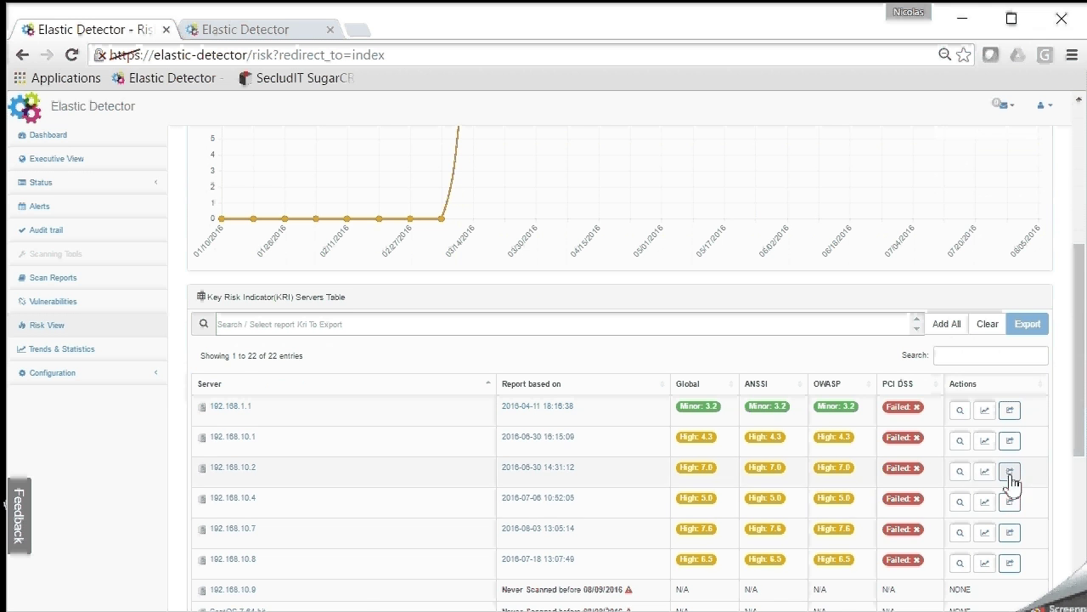
left_click(959, 474)
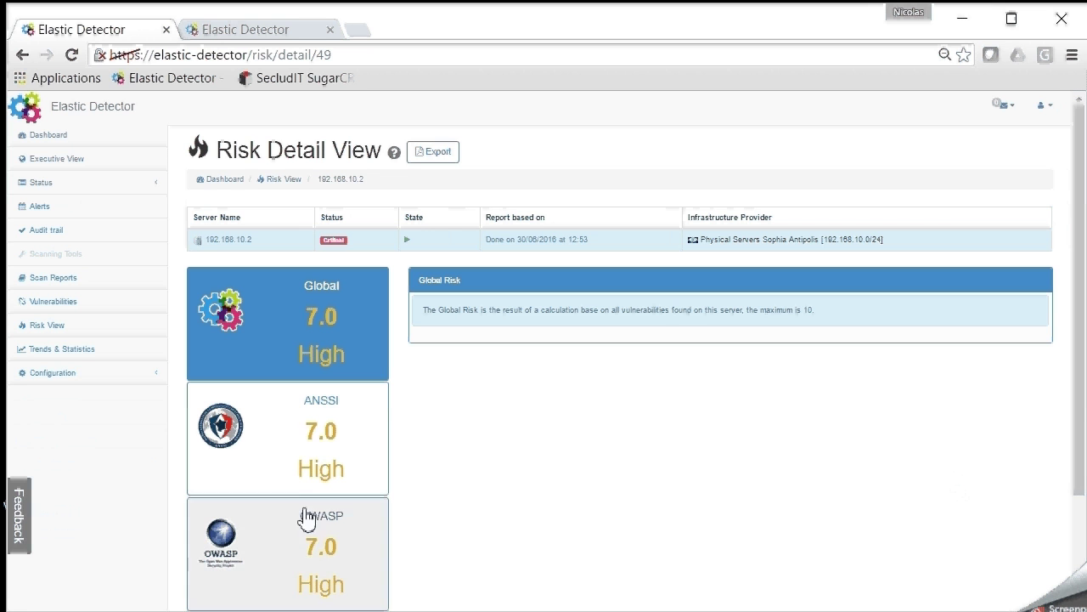
Review 192.168.10.2's ANSSI, OWASP and PCI-DSS breakdowns, then switch to Scan Reports
left_click(304, 471)
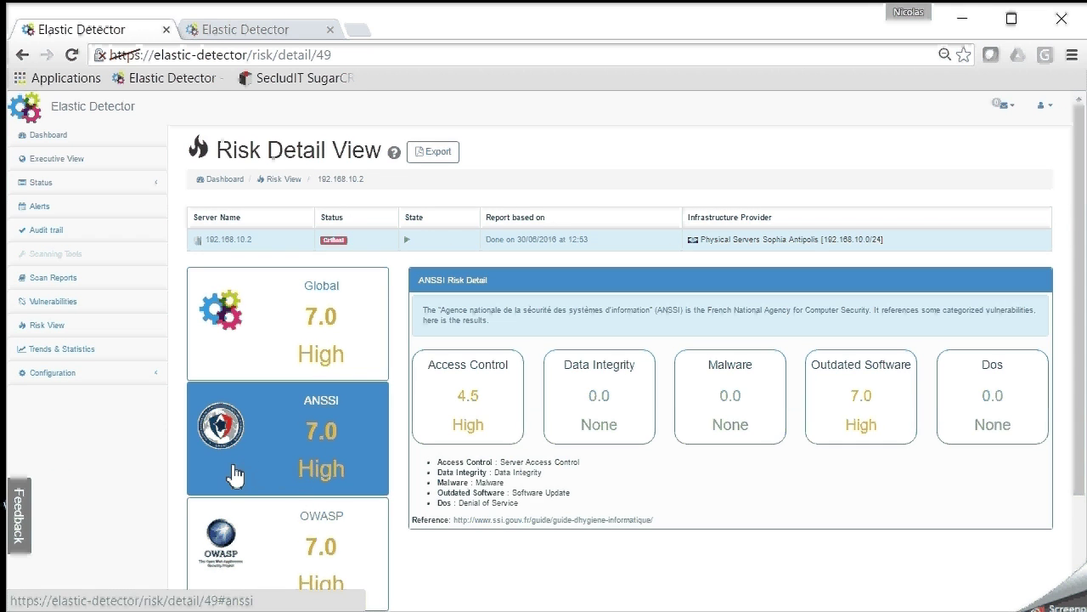
scroll(203, 474, "down", 3)
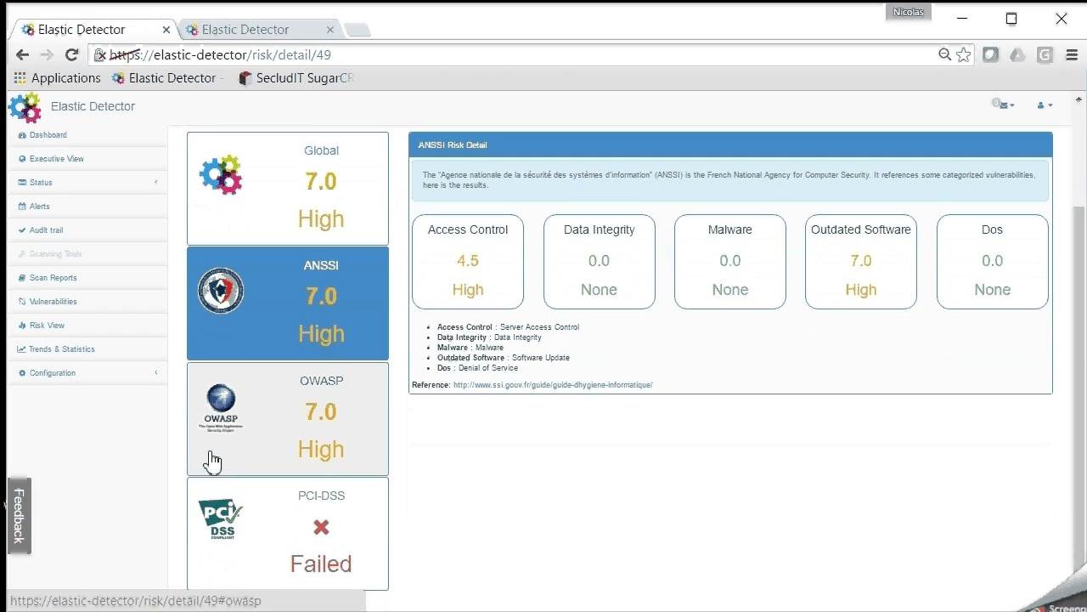
left_click(212, 463)
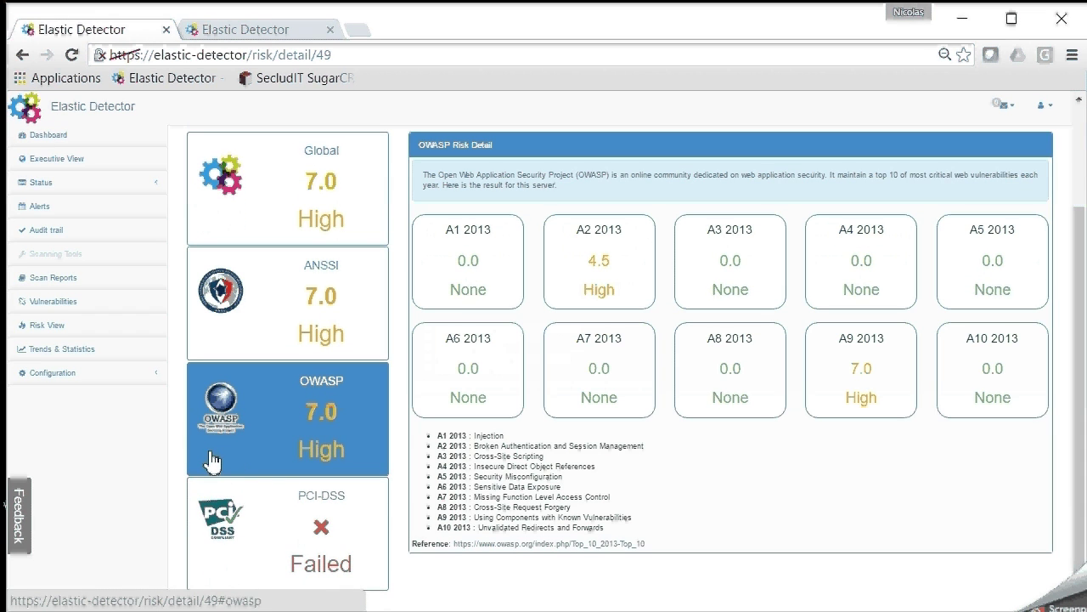
left_click(231, 548)
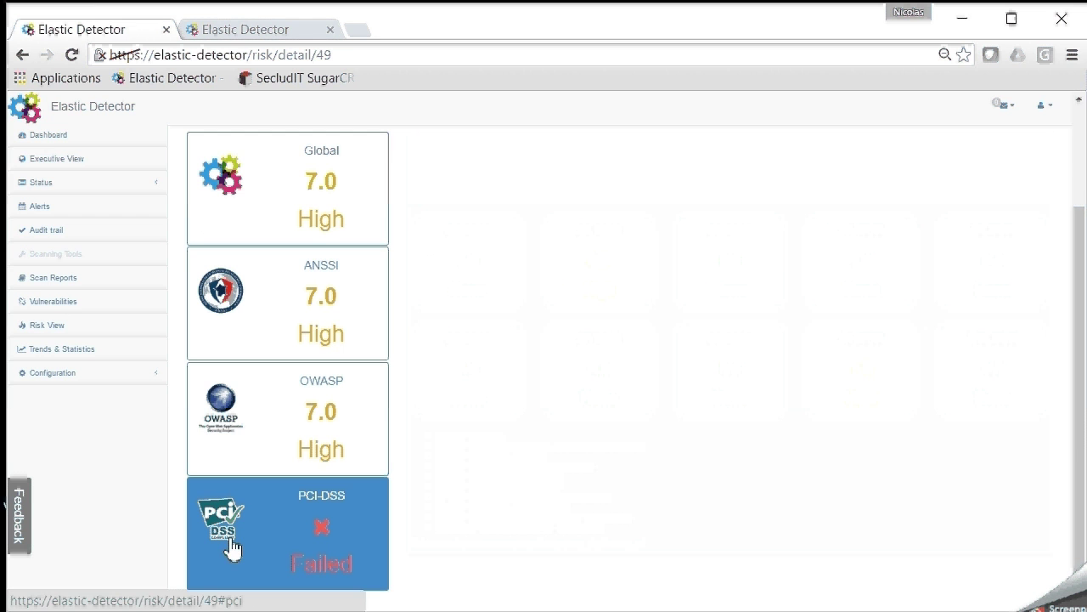
left_click(228, 33)
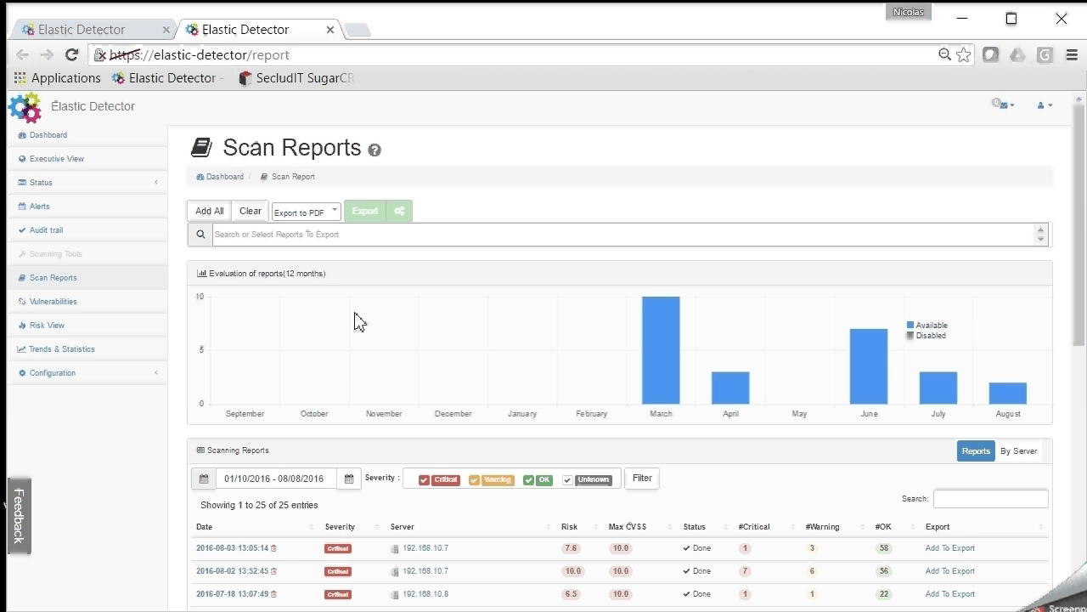
Open the 2016-08-03 report for 192.168.10.7 and its FreeType integer overflow vulnerability
scroll(355, 321, "down", 2)
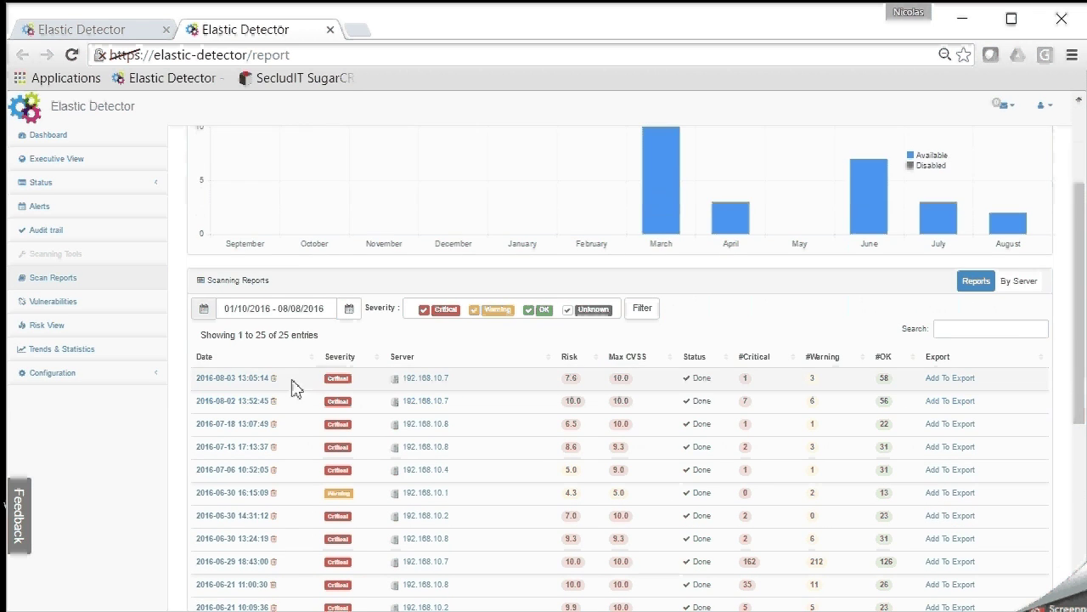
left_click(230, 384)
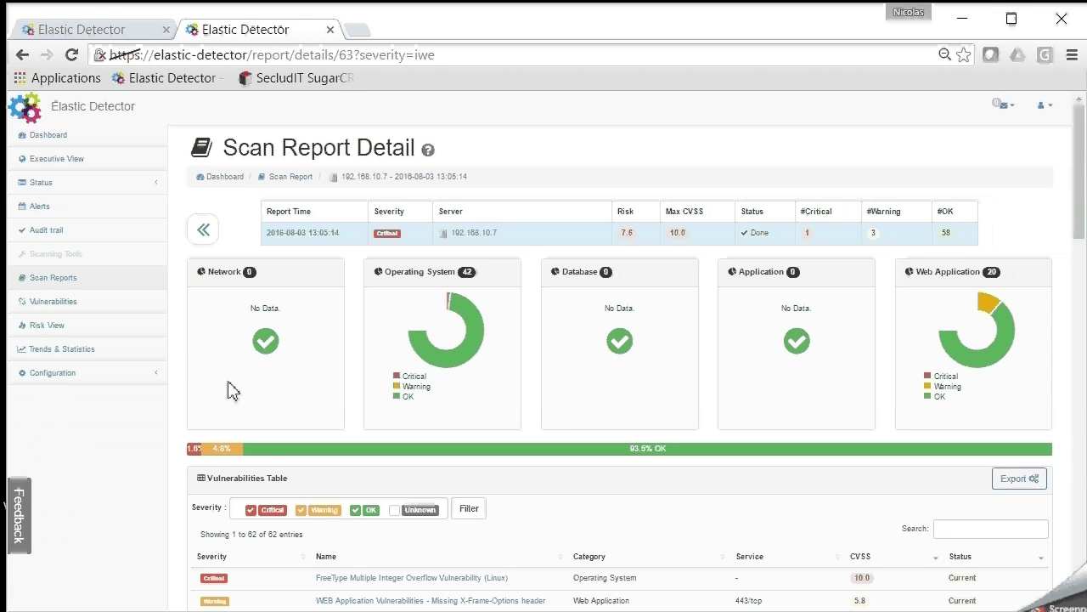
scroll(229, 390, "down", 2)
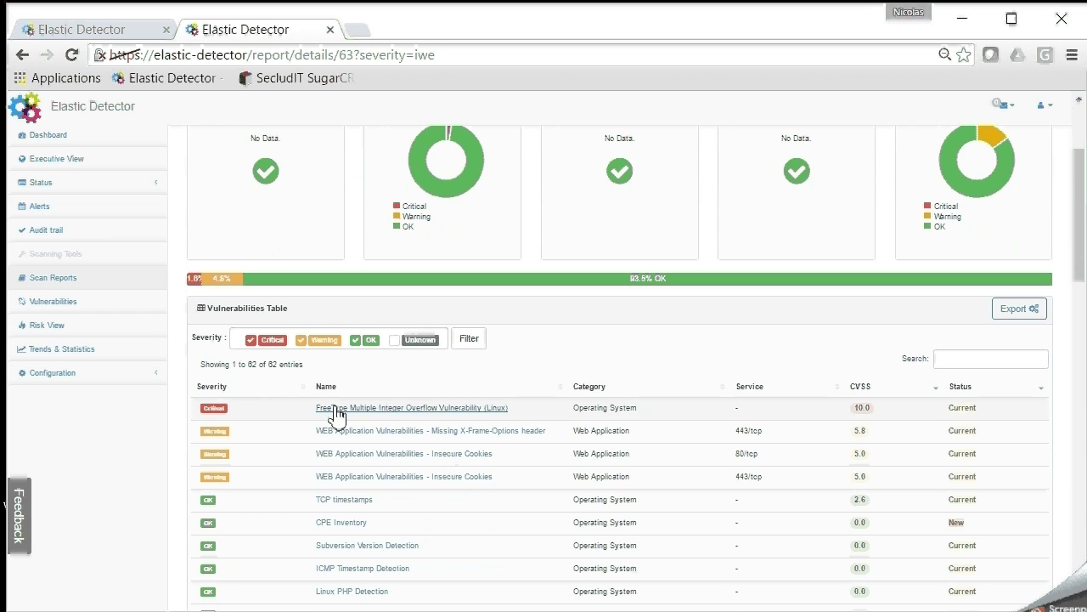
left_click(335, 410)
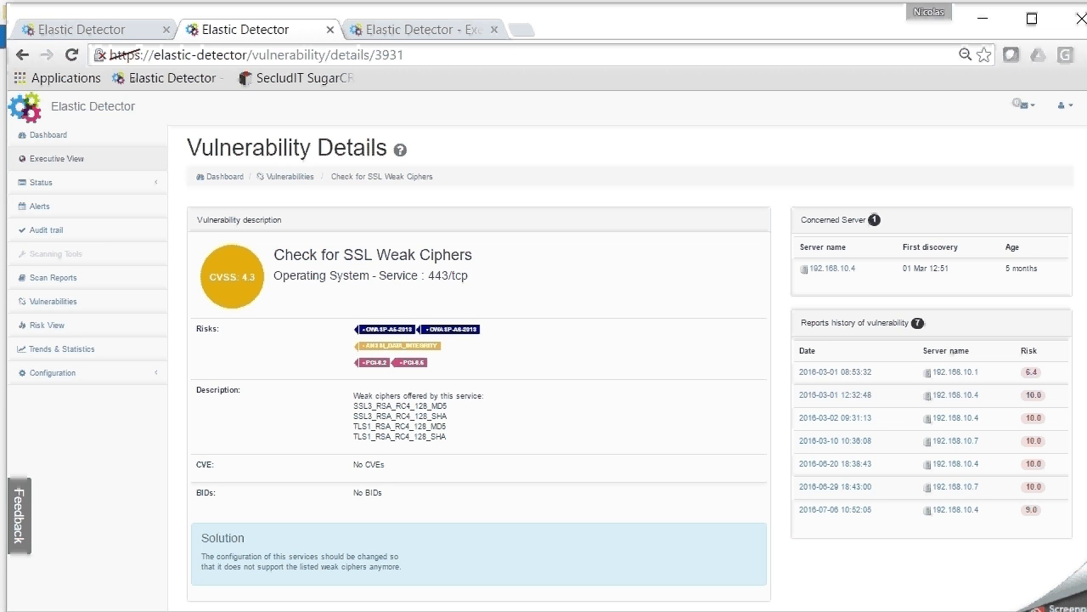
Scroll to the concerned-servers chart, then bring up the executive view's scan History
scroll(543, 365, "down", 4)
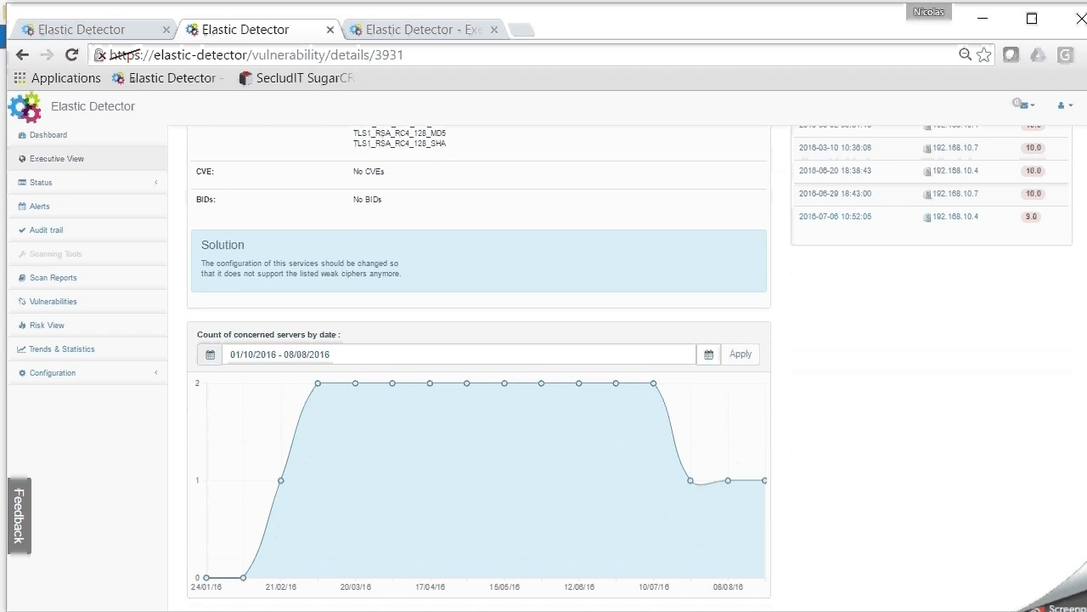
left_click(354, 30)
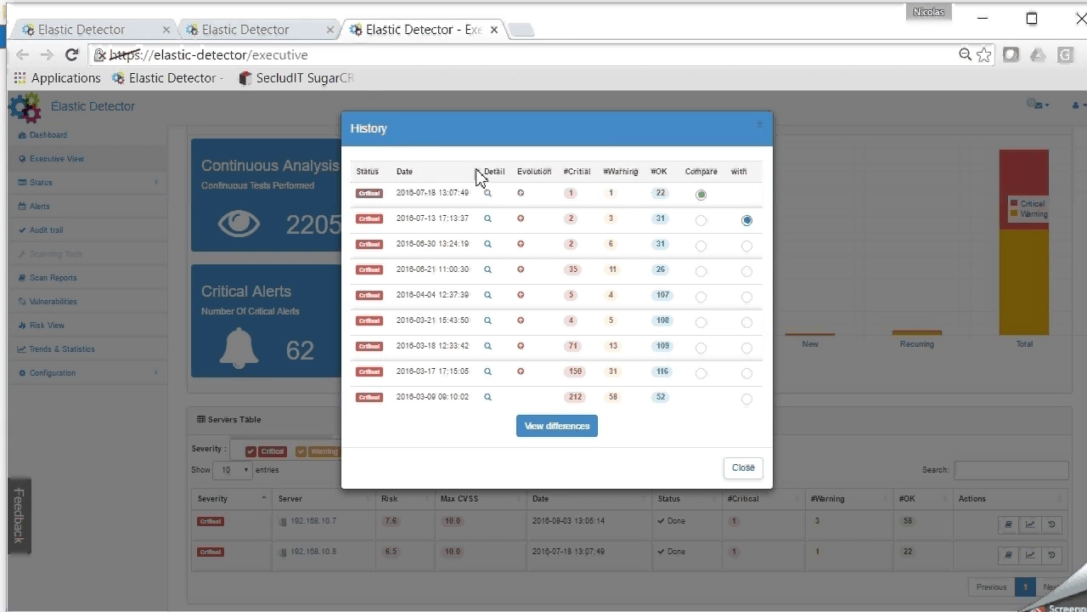
Compare the 192.168.10.8 scans of 2016-07-18 and 2016-06-21, then scroll through the new and fixed vulnerabilities
left_click(747, 271)
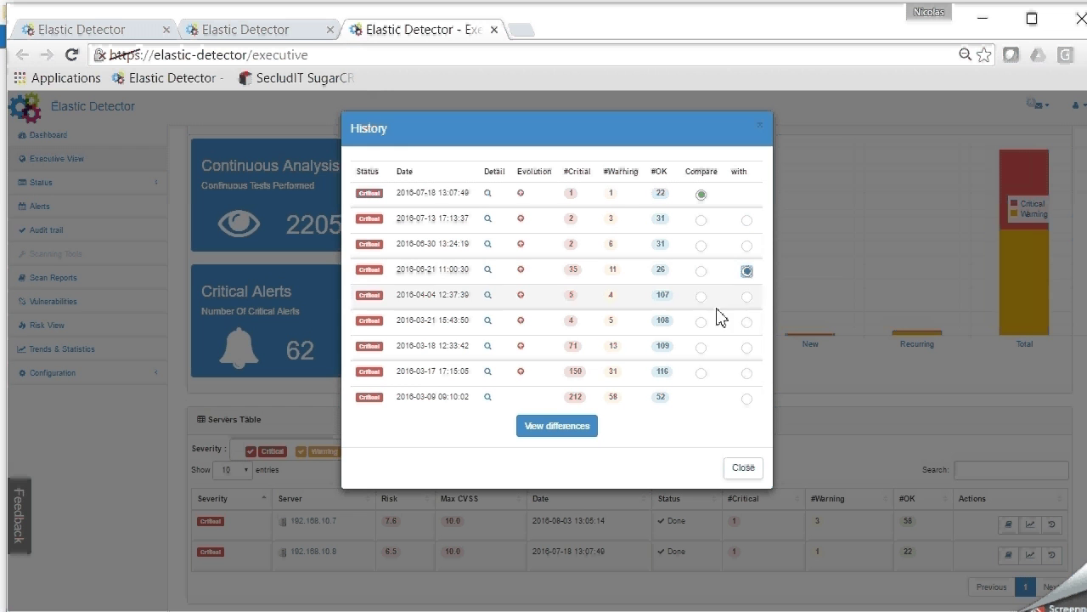
left_click(585, 443)
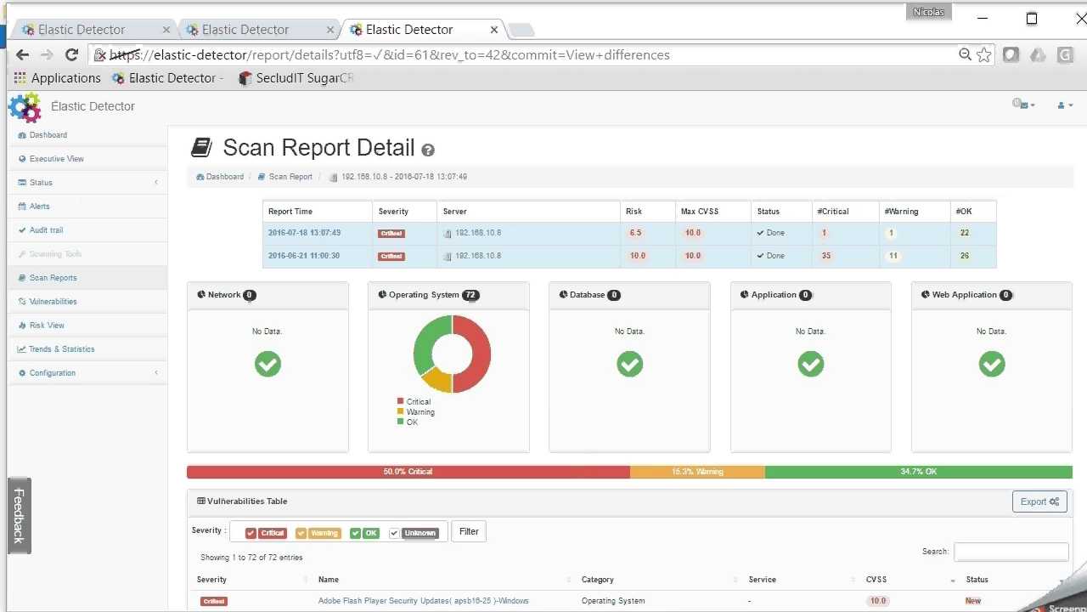
scroll(803, 609, "down", 1)
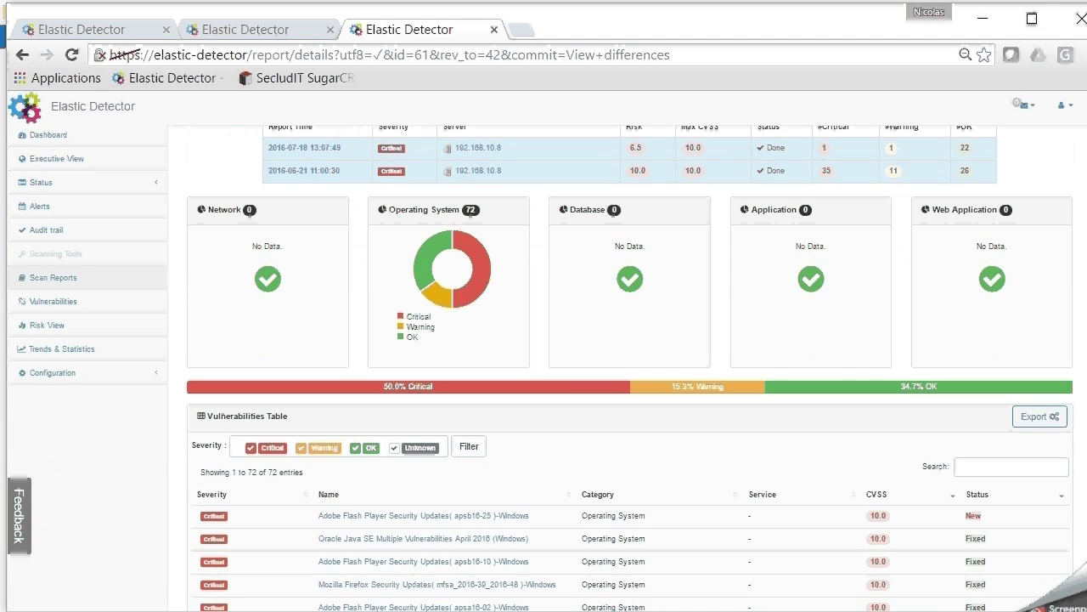
scroll(628, 365, "down", 2)
scroll(629, 366, "down", 1)
scroll(324, 154, "down", 1)
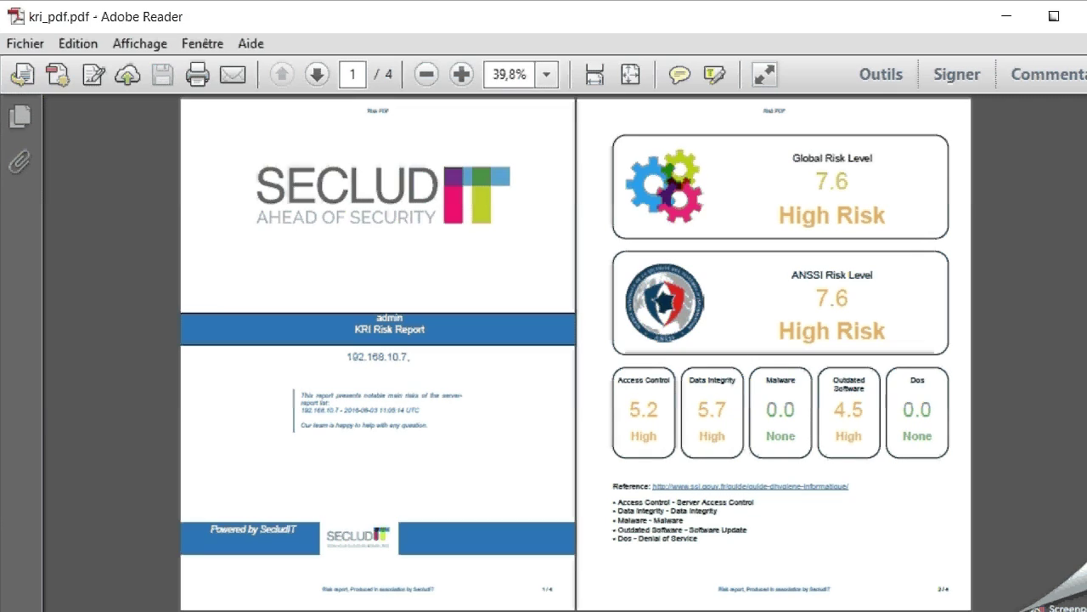
Scroll through kri_pdf.pdf down to the OWASP and PCI-DSS compliance pages 3–4
scroll(576, 357, "down", 4)
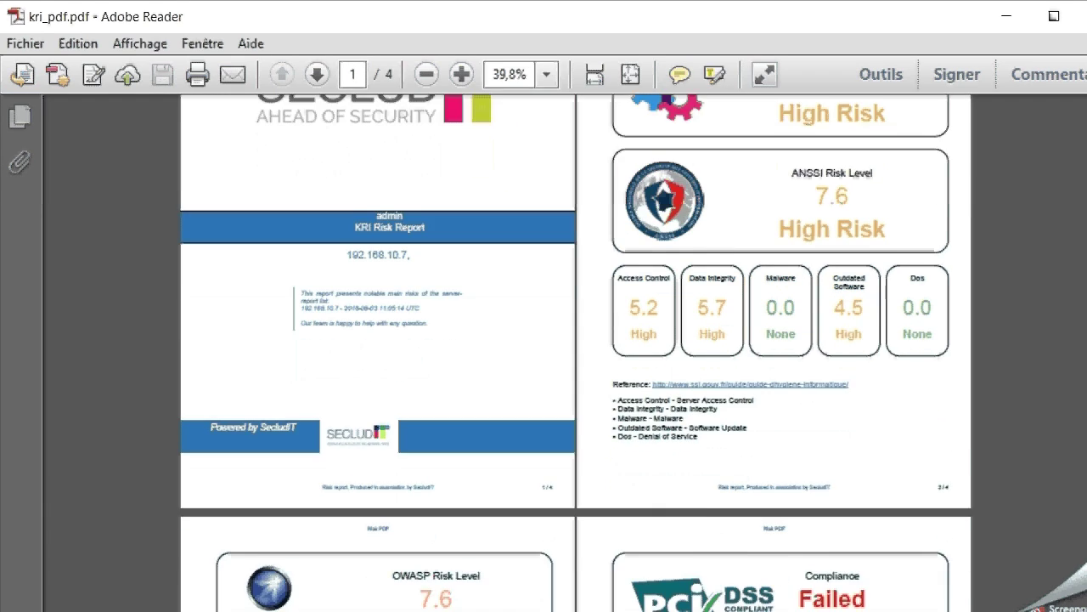
scroll(575, 354, "down", 3)
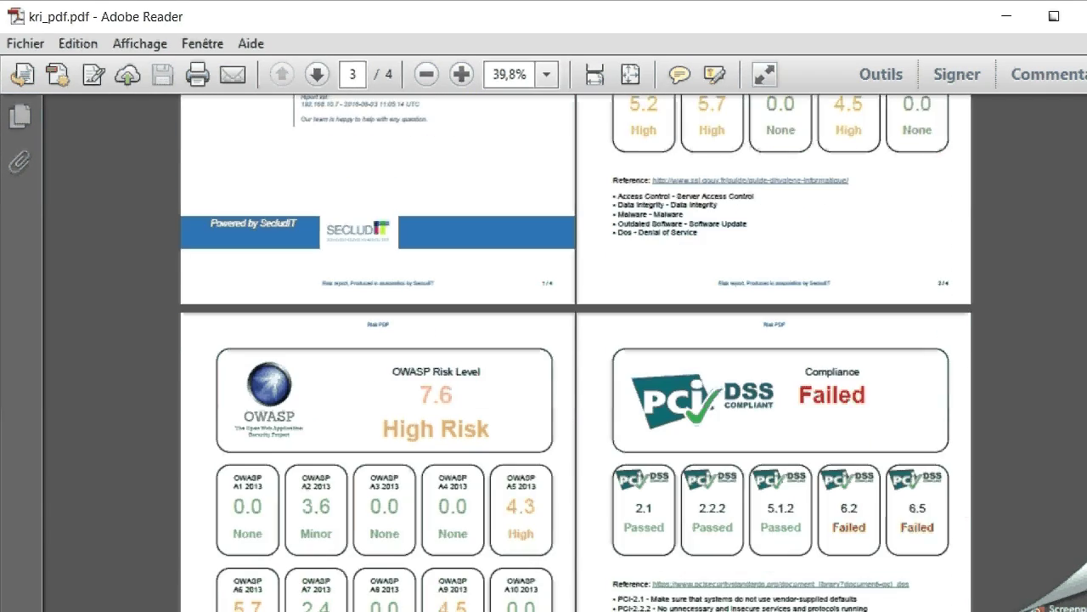
scroll(576, 352, "down", 3)
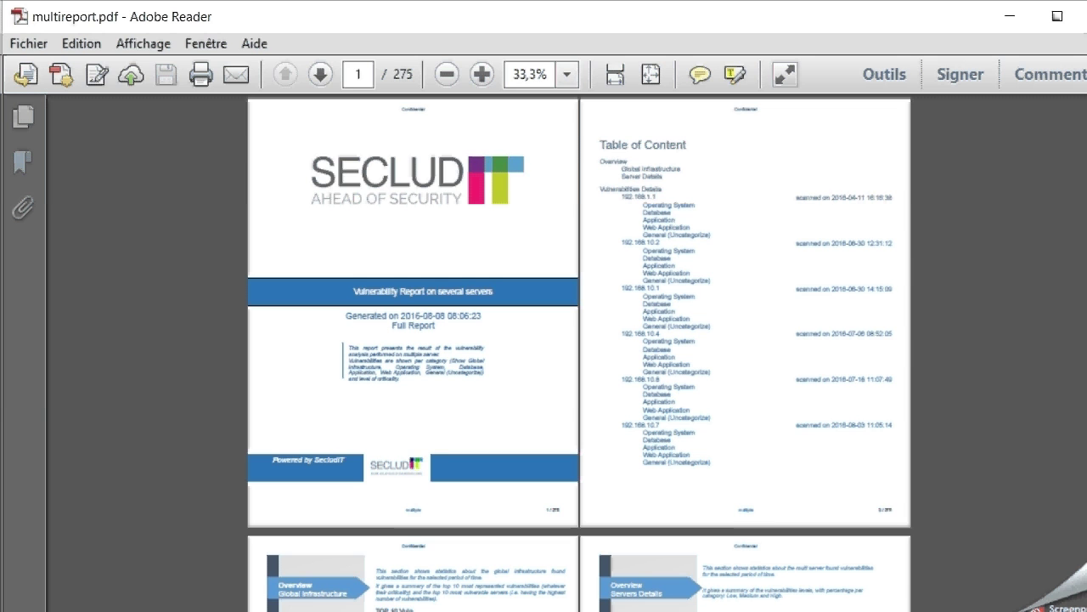
Scroll multireport.pdf from the page 1 table of contents down to the per-server details on pages 13–14
scroll(578, 355, "down", 8)
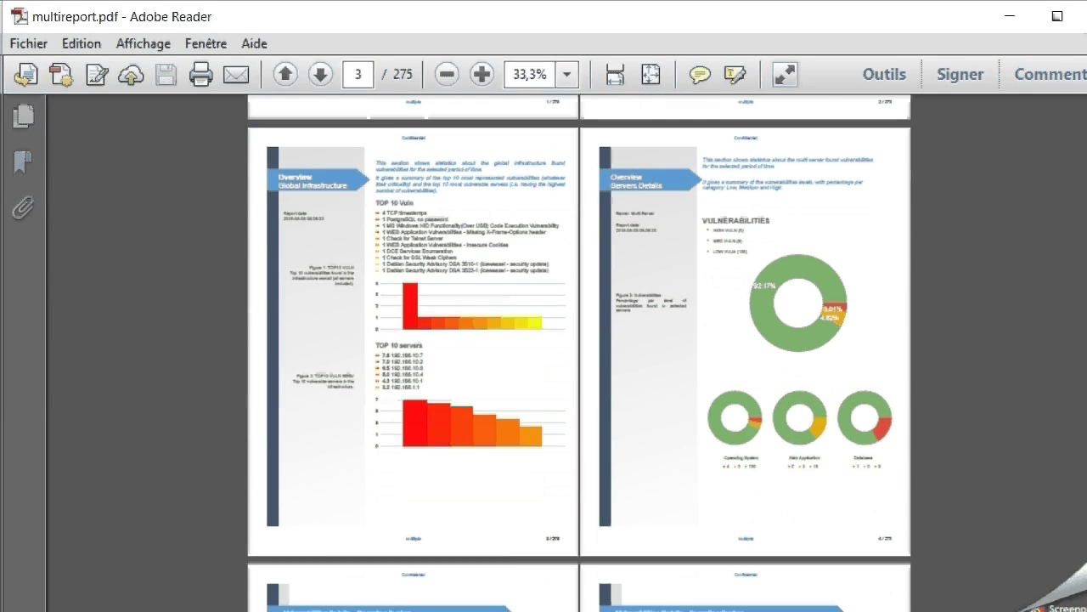
scroll(577, 352, "down", 15)
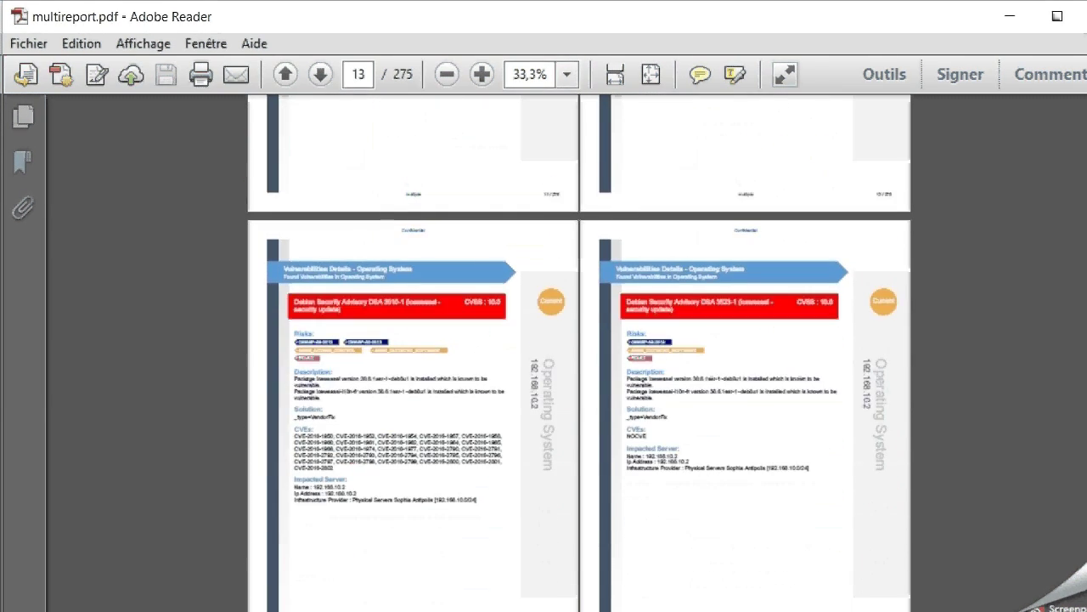
scroll(577, 354, "down", 1)
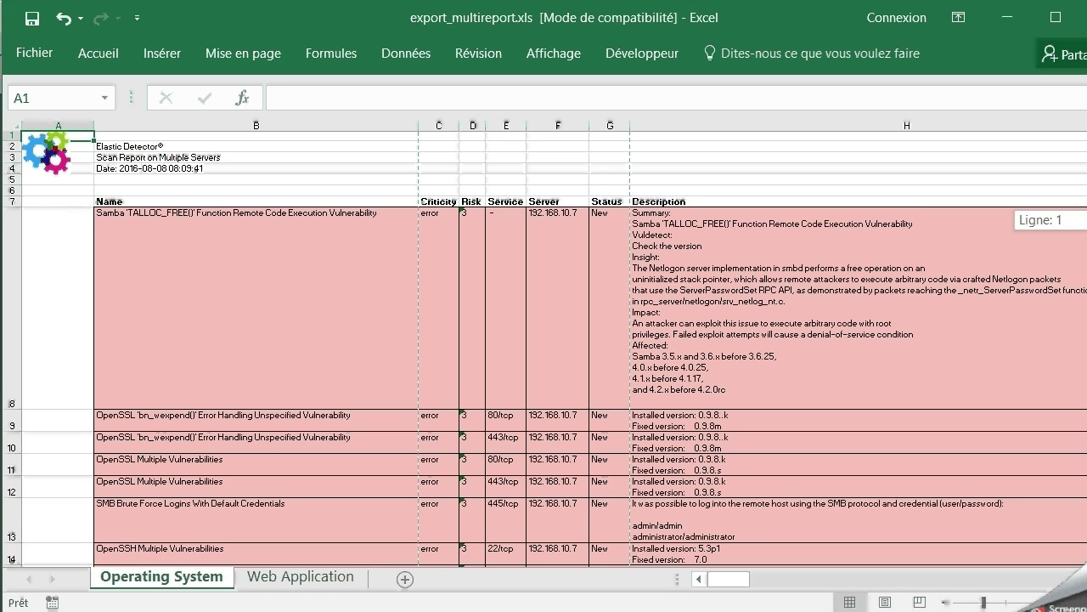
scroll(544, 340, "down", 1)
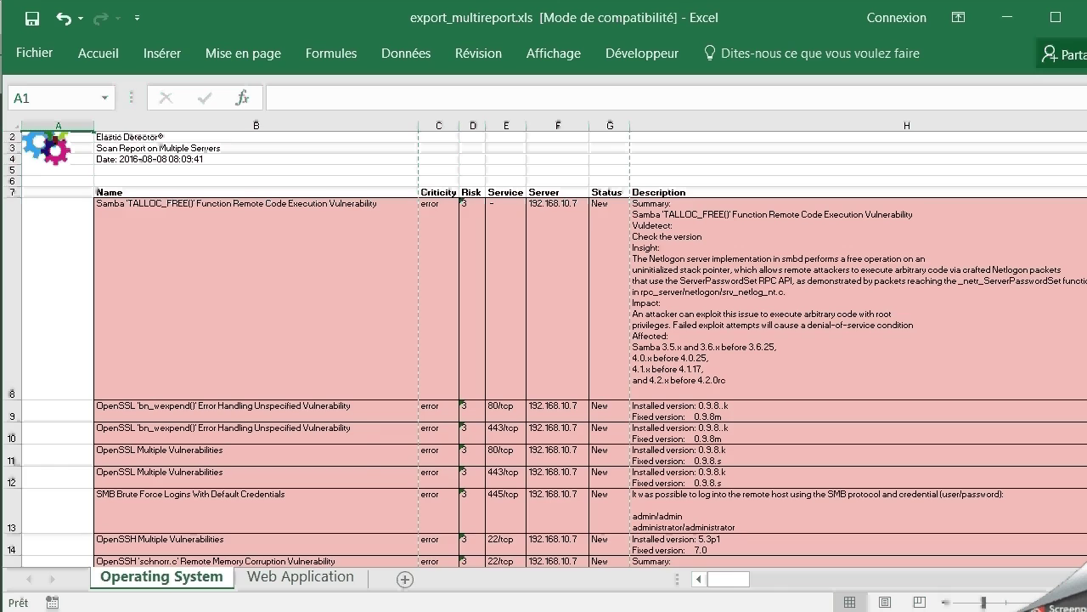
Scroll across and down the Operating System vulnerabilities listed for 192.168.10.7
scroll(544, 340, "right", 6)
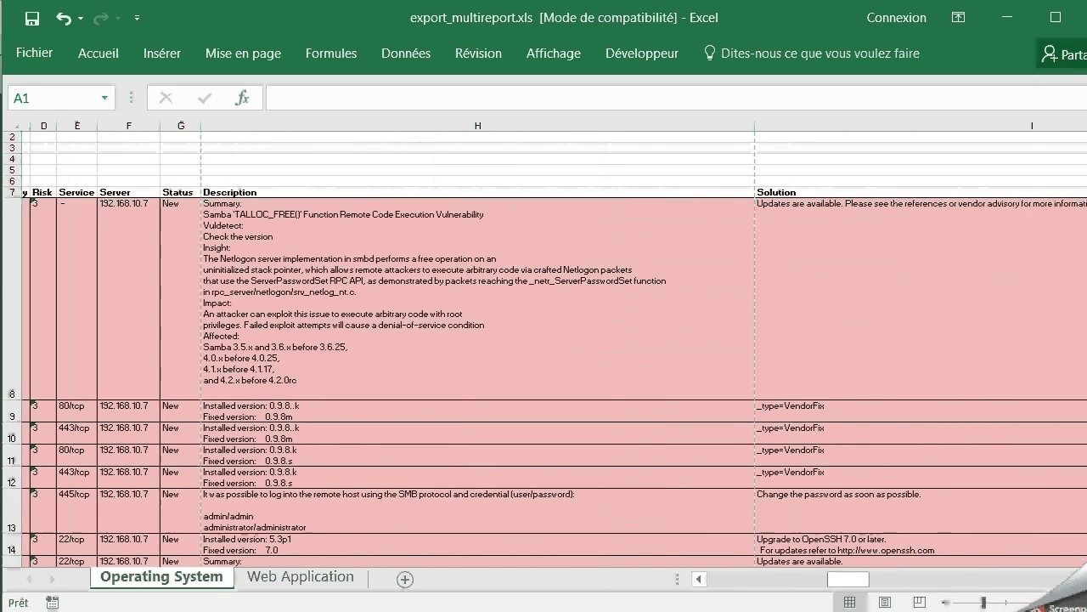
scroll(544, 340, "down", 4)
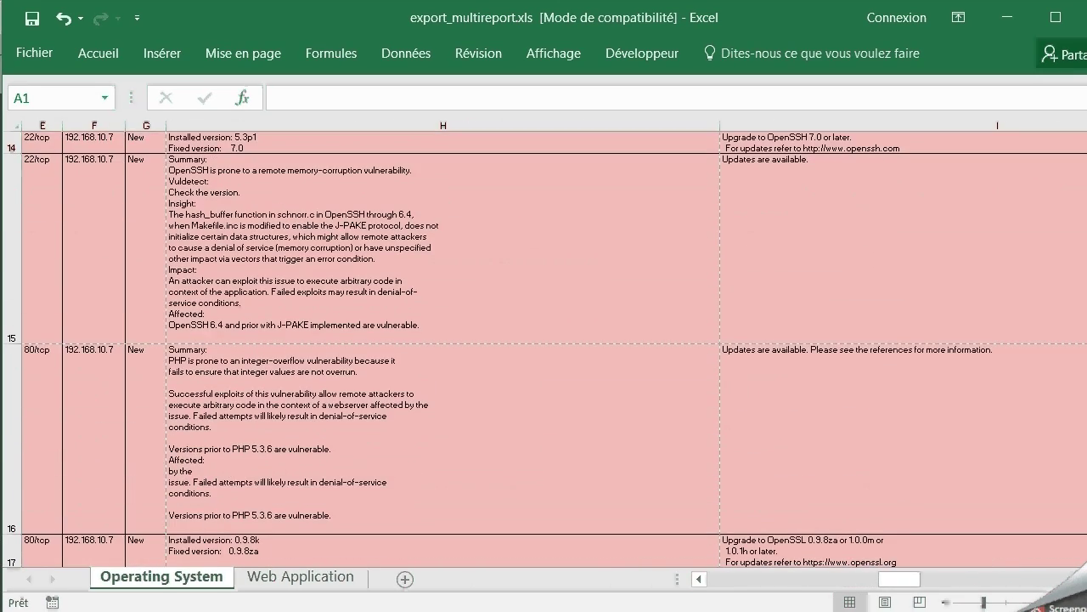
scroll(544, 339, "down", 2)
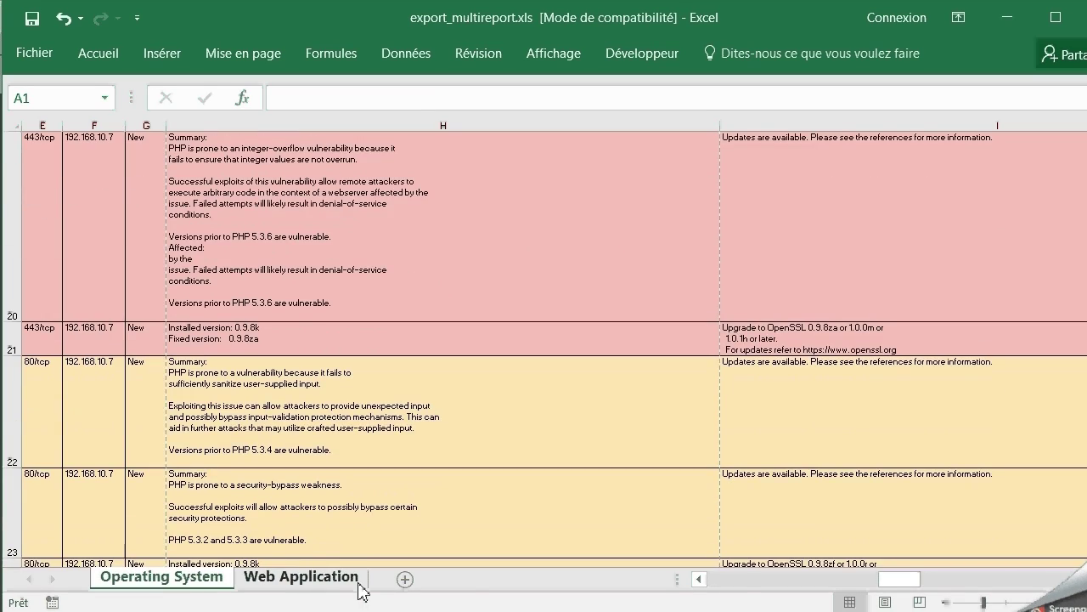
Switch to the Web Application sheet and review its Apache, WordPress and PHP vulnerabilities and solutions
left_click(360, 591)
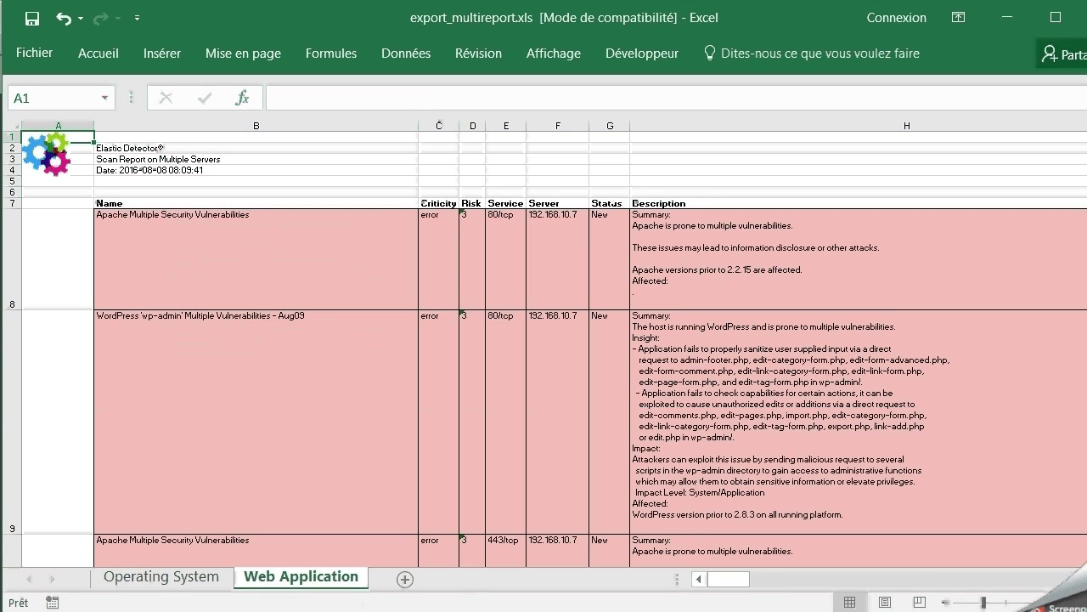
scroll(544, 340, "down", 4)
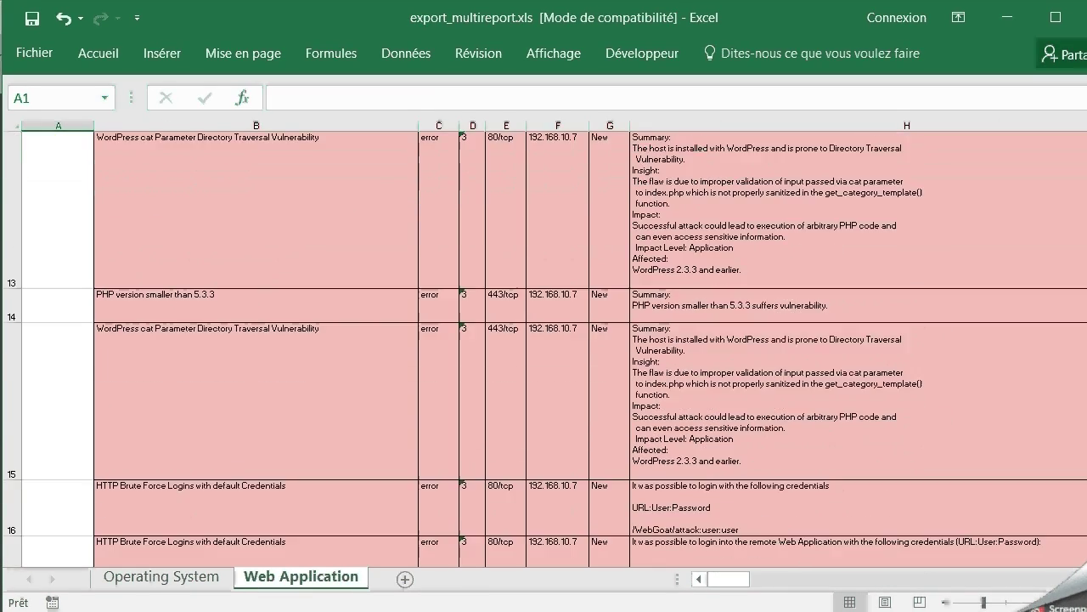
left_click_drag(729, 579, 861, 593)
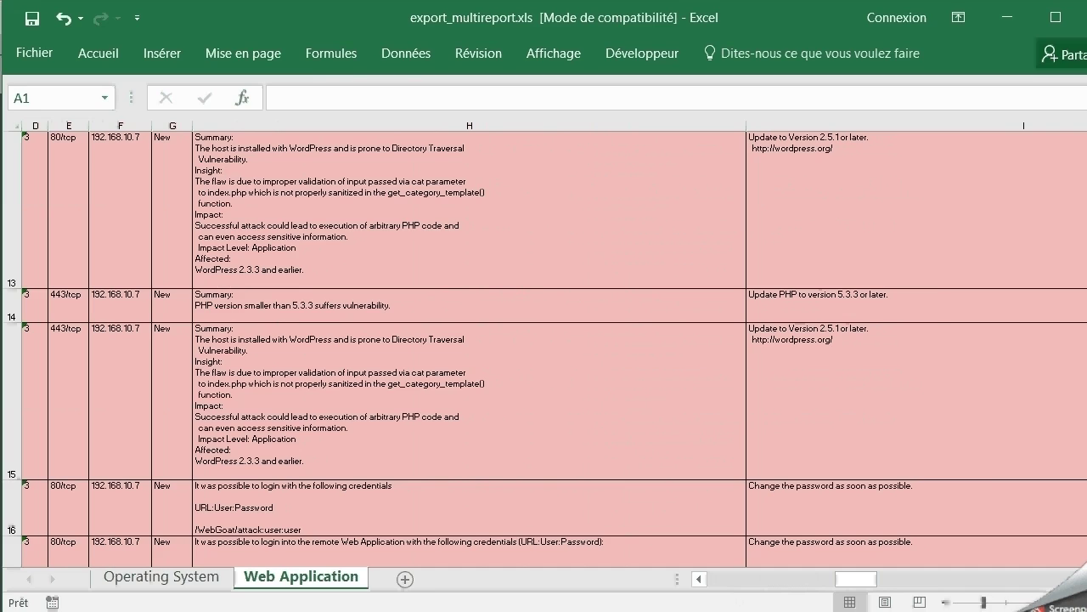